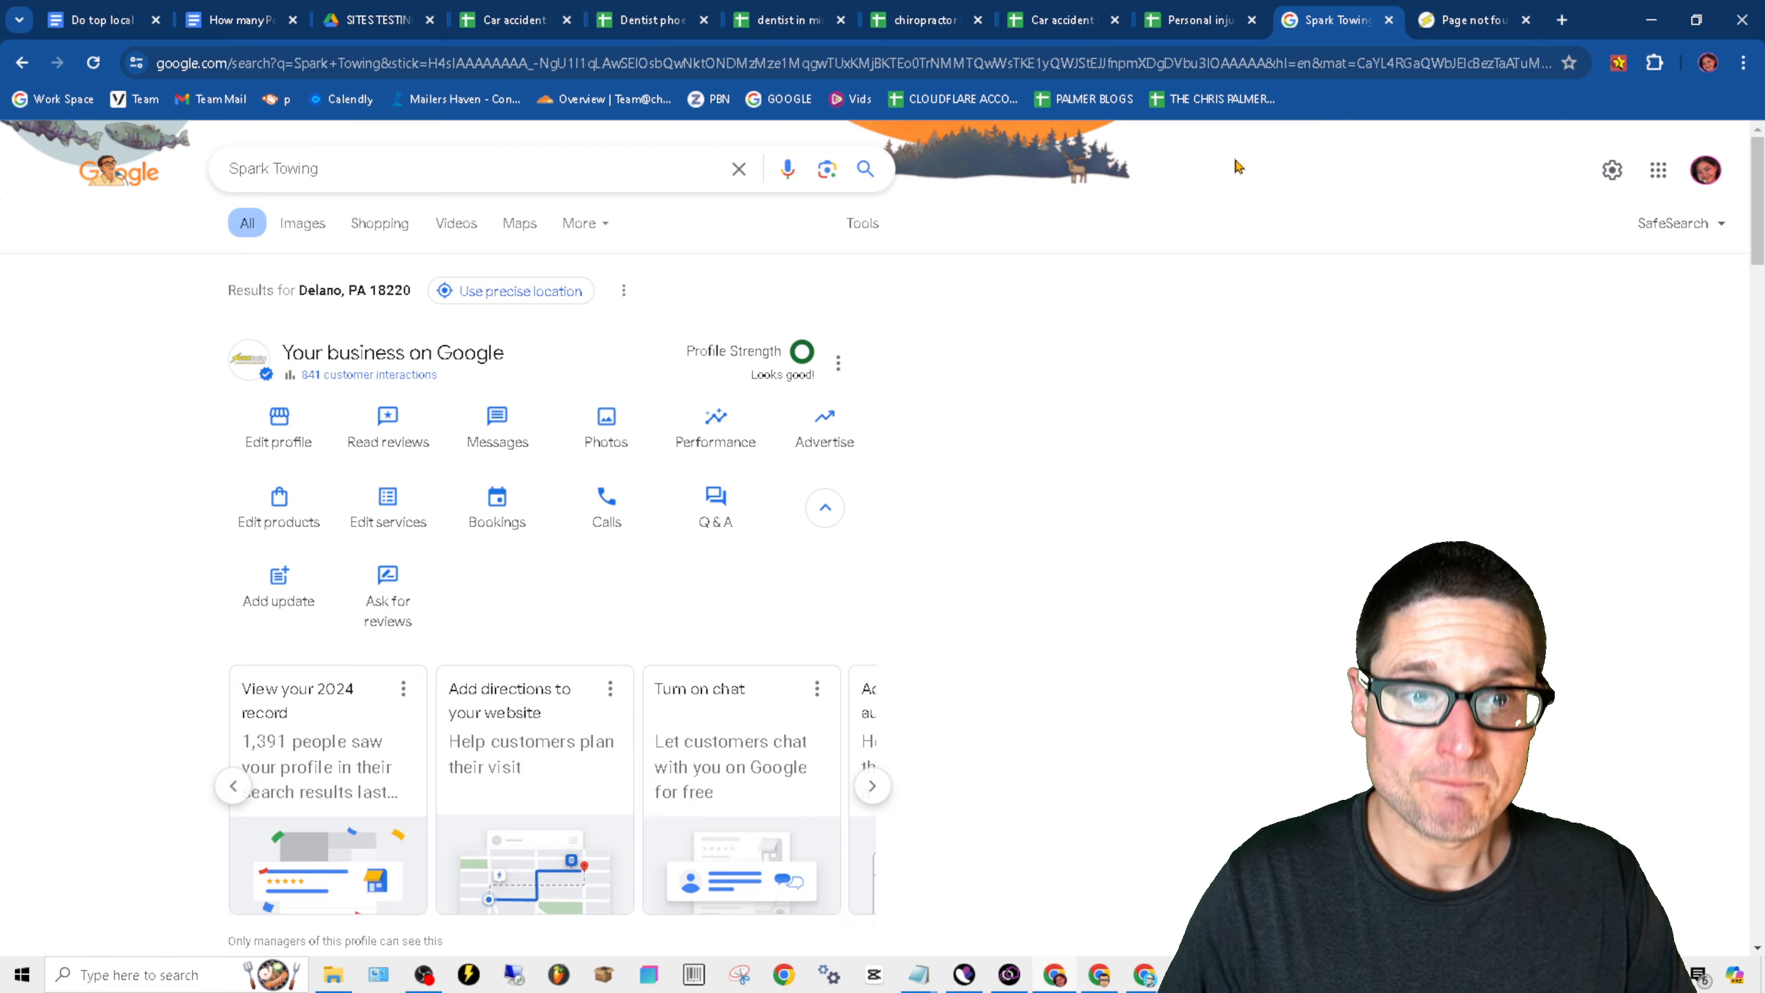
# - Check the Spark Towing website's boat towing page for Santa Ana and the services listed under Heavy Duty
pyautogui.click(1459, 13)
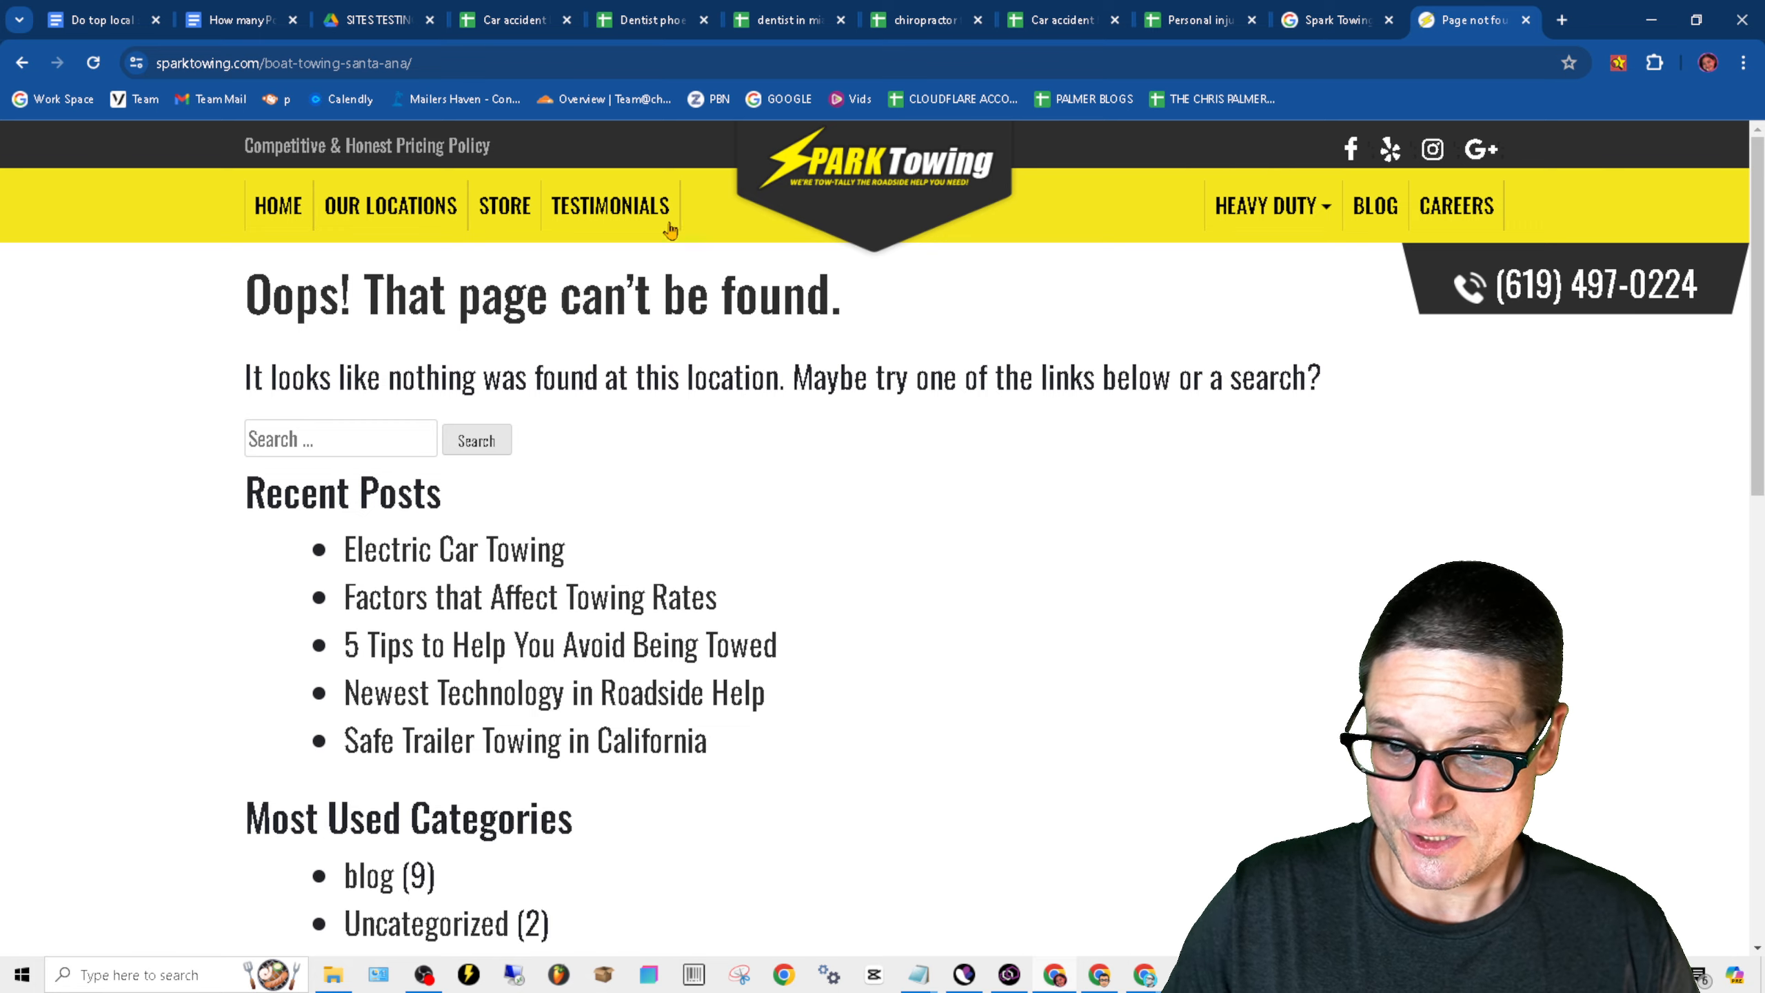
pyautogui.moveTo(1219, 210)
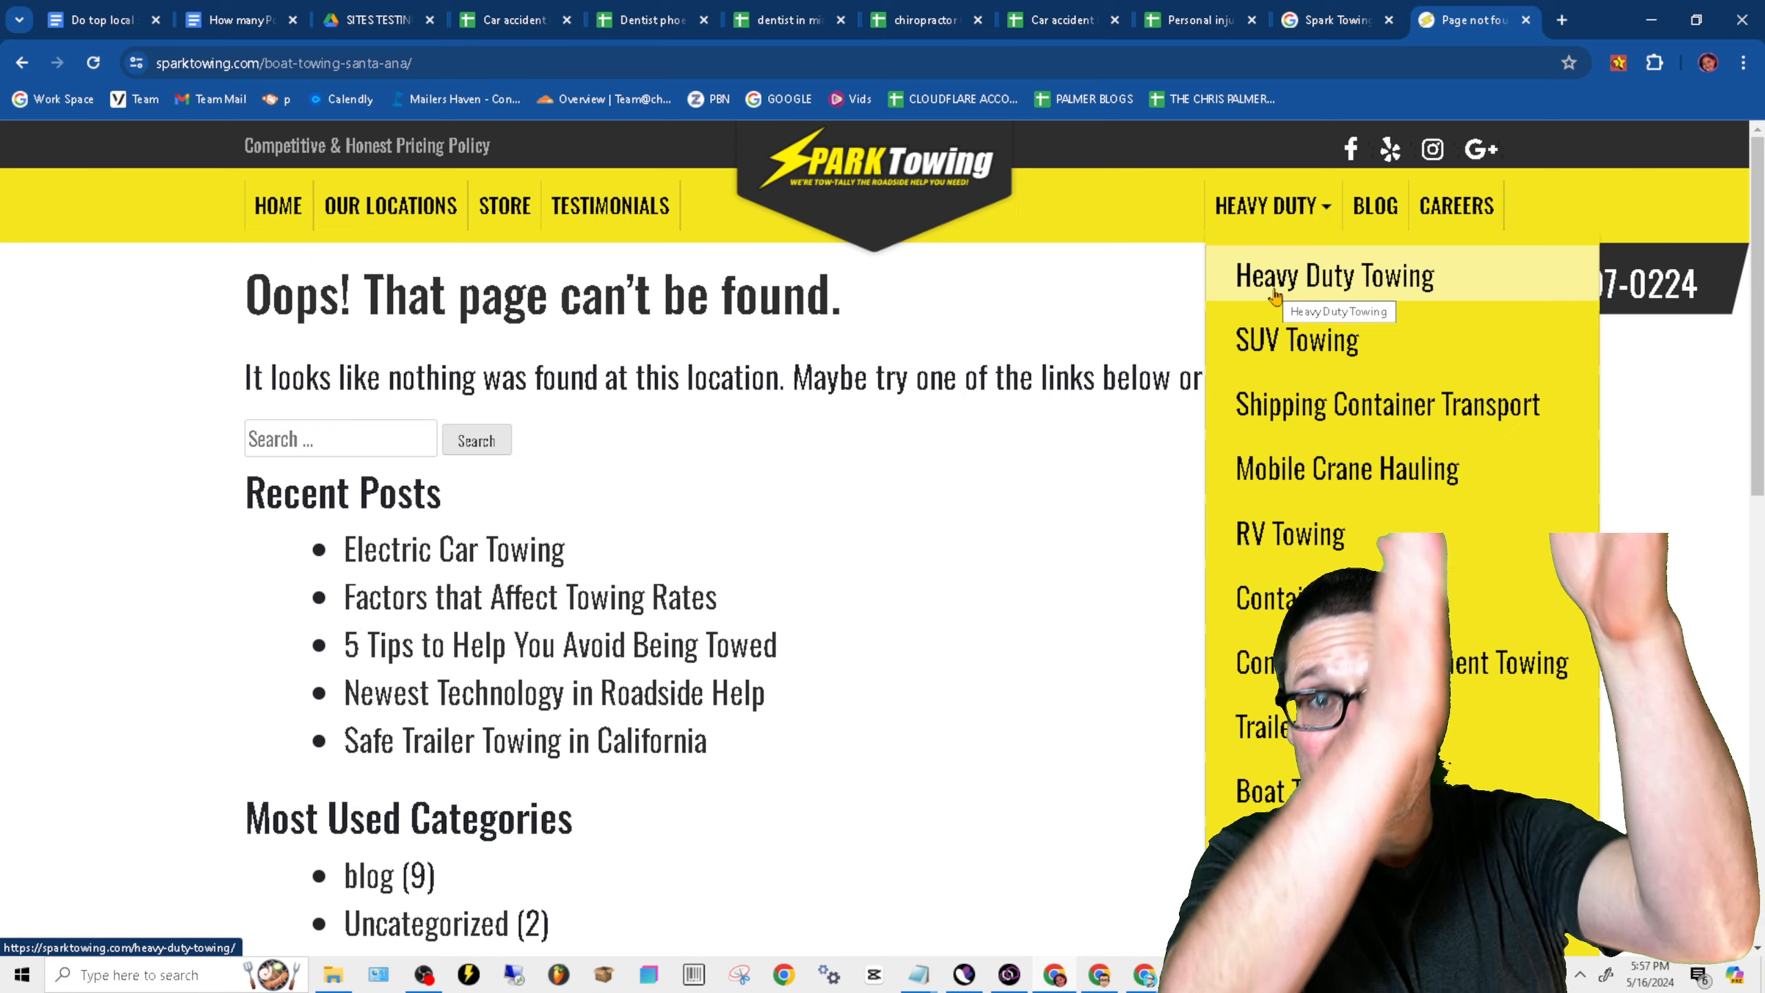
# - Review the products listed in Spark Towing's Google Business Profile and close the list
pyautogui.click(1334, 19)
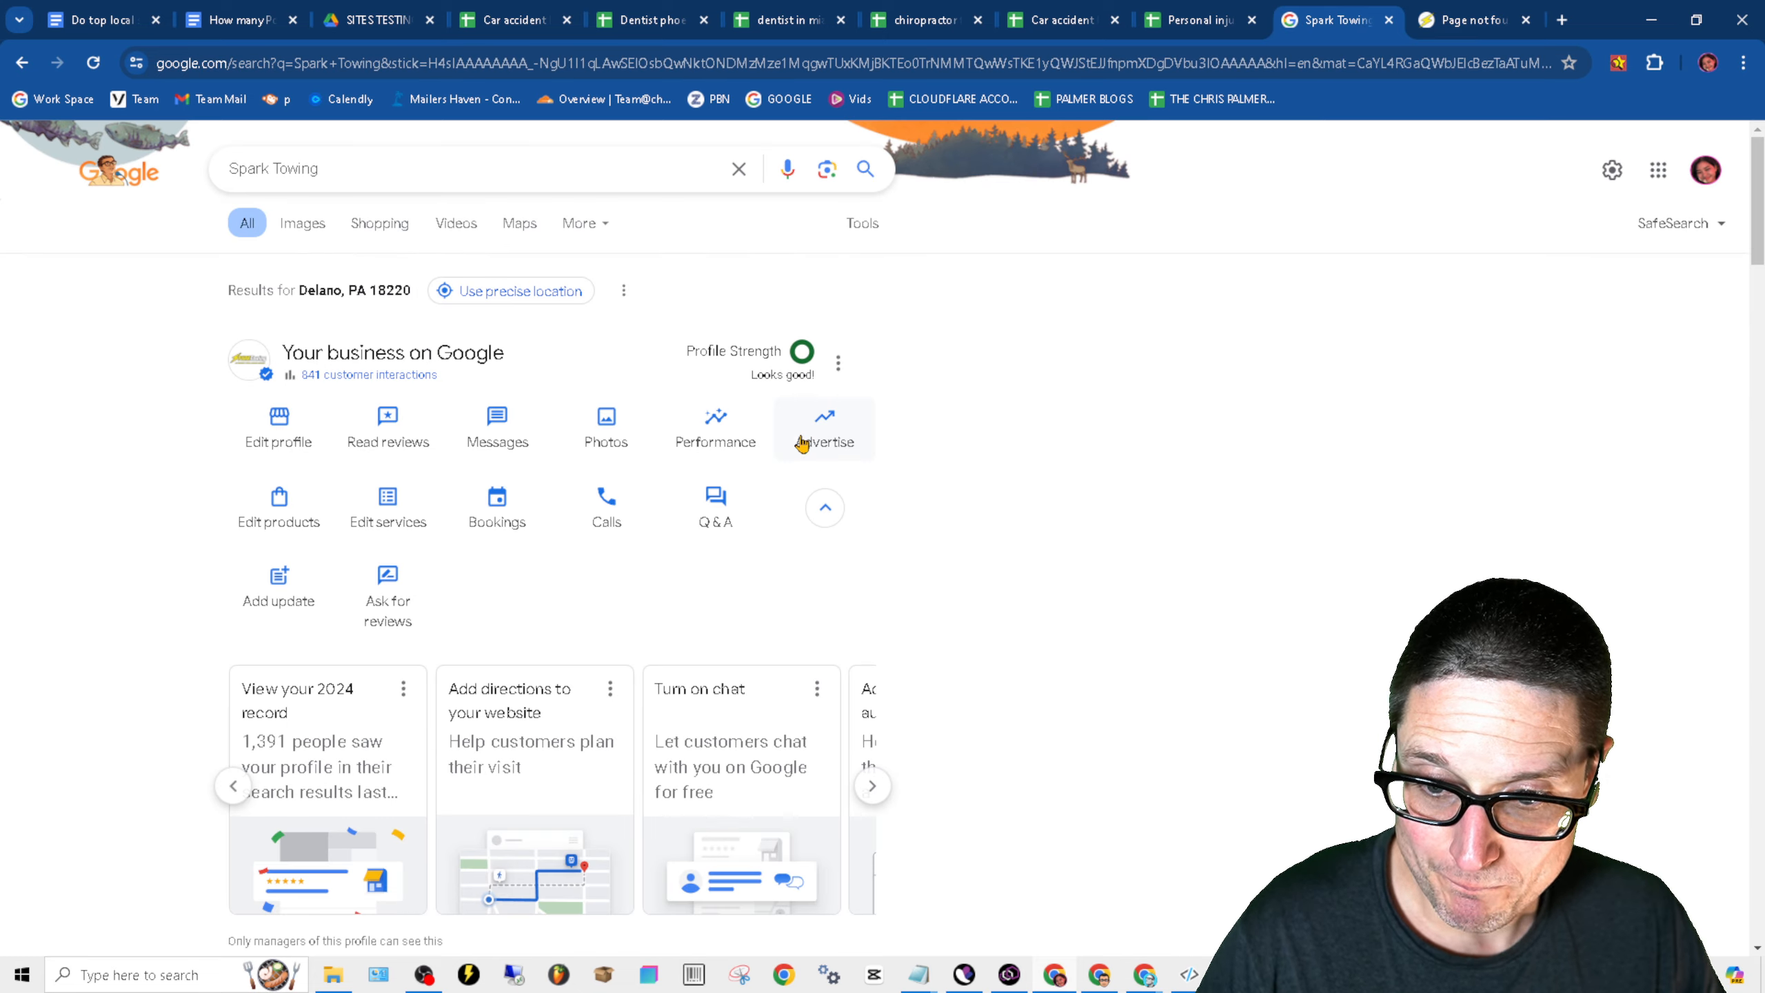
pyautogui.click(317, 531)
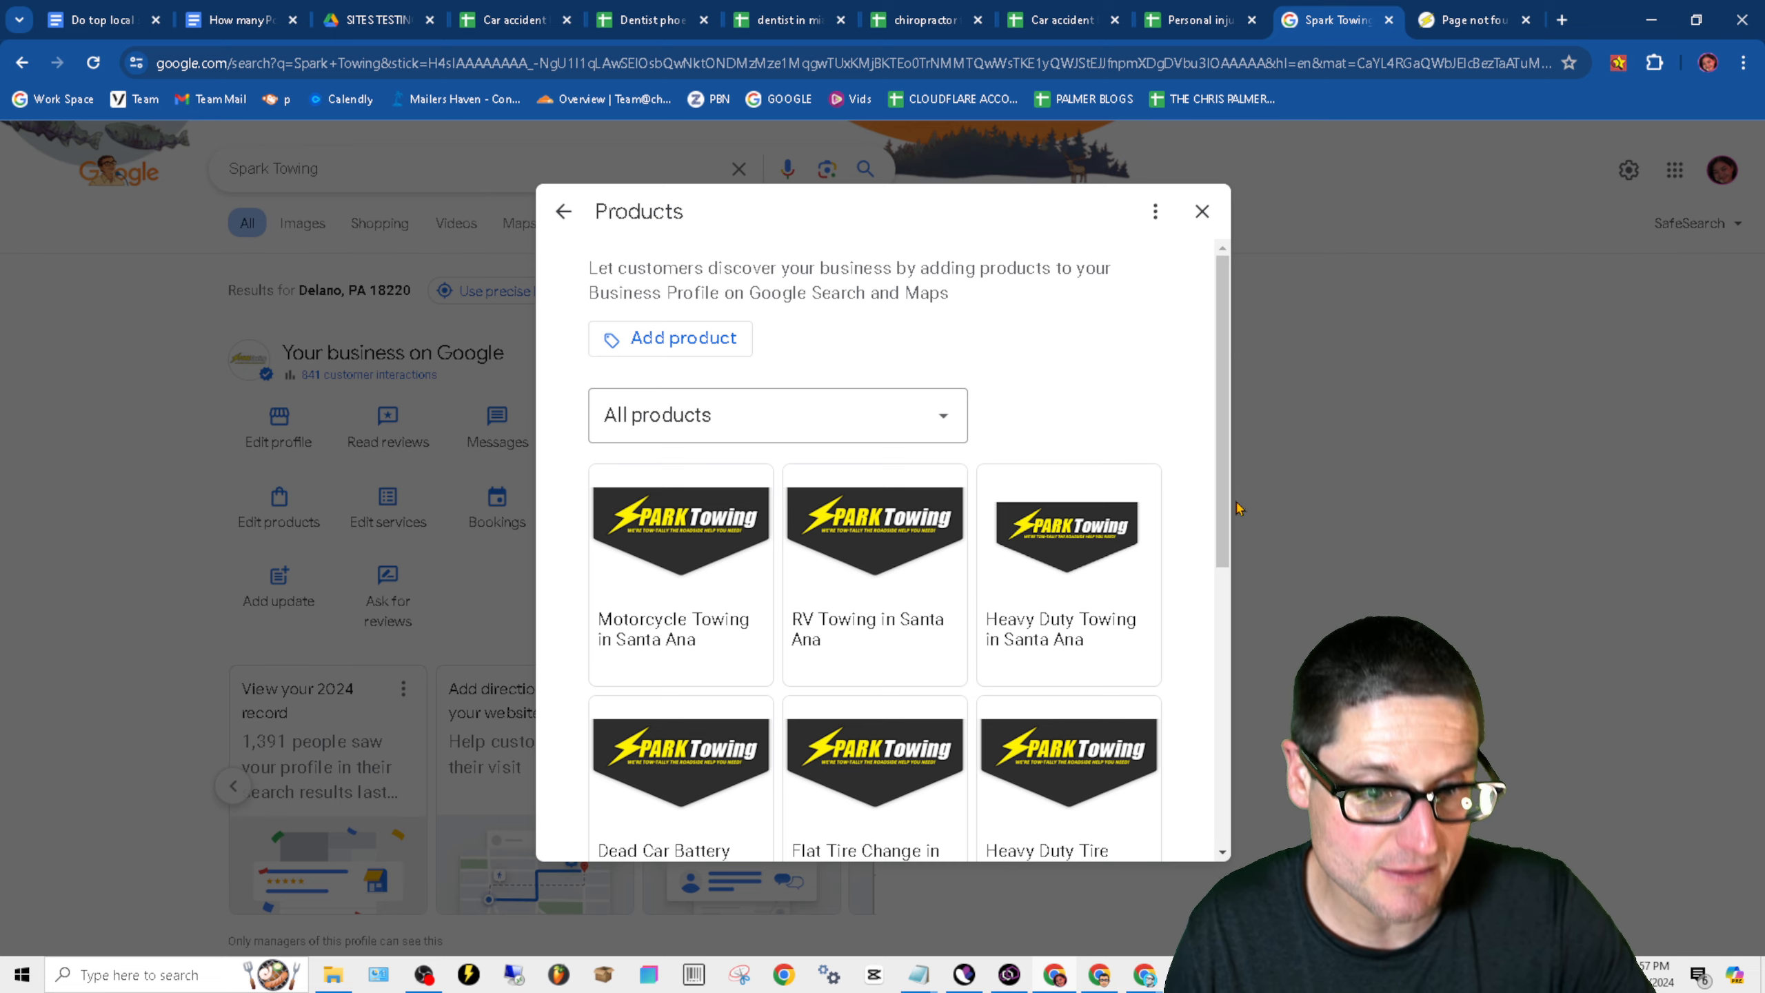
pyautogui.scroll(-5, 1189, 635)
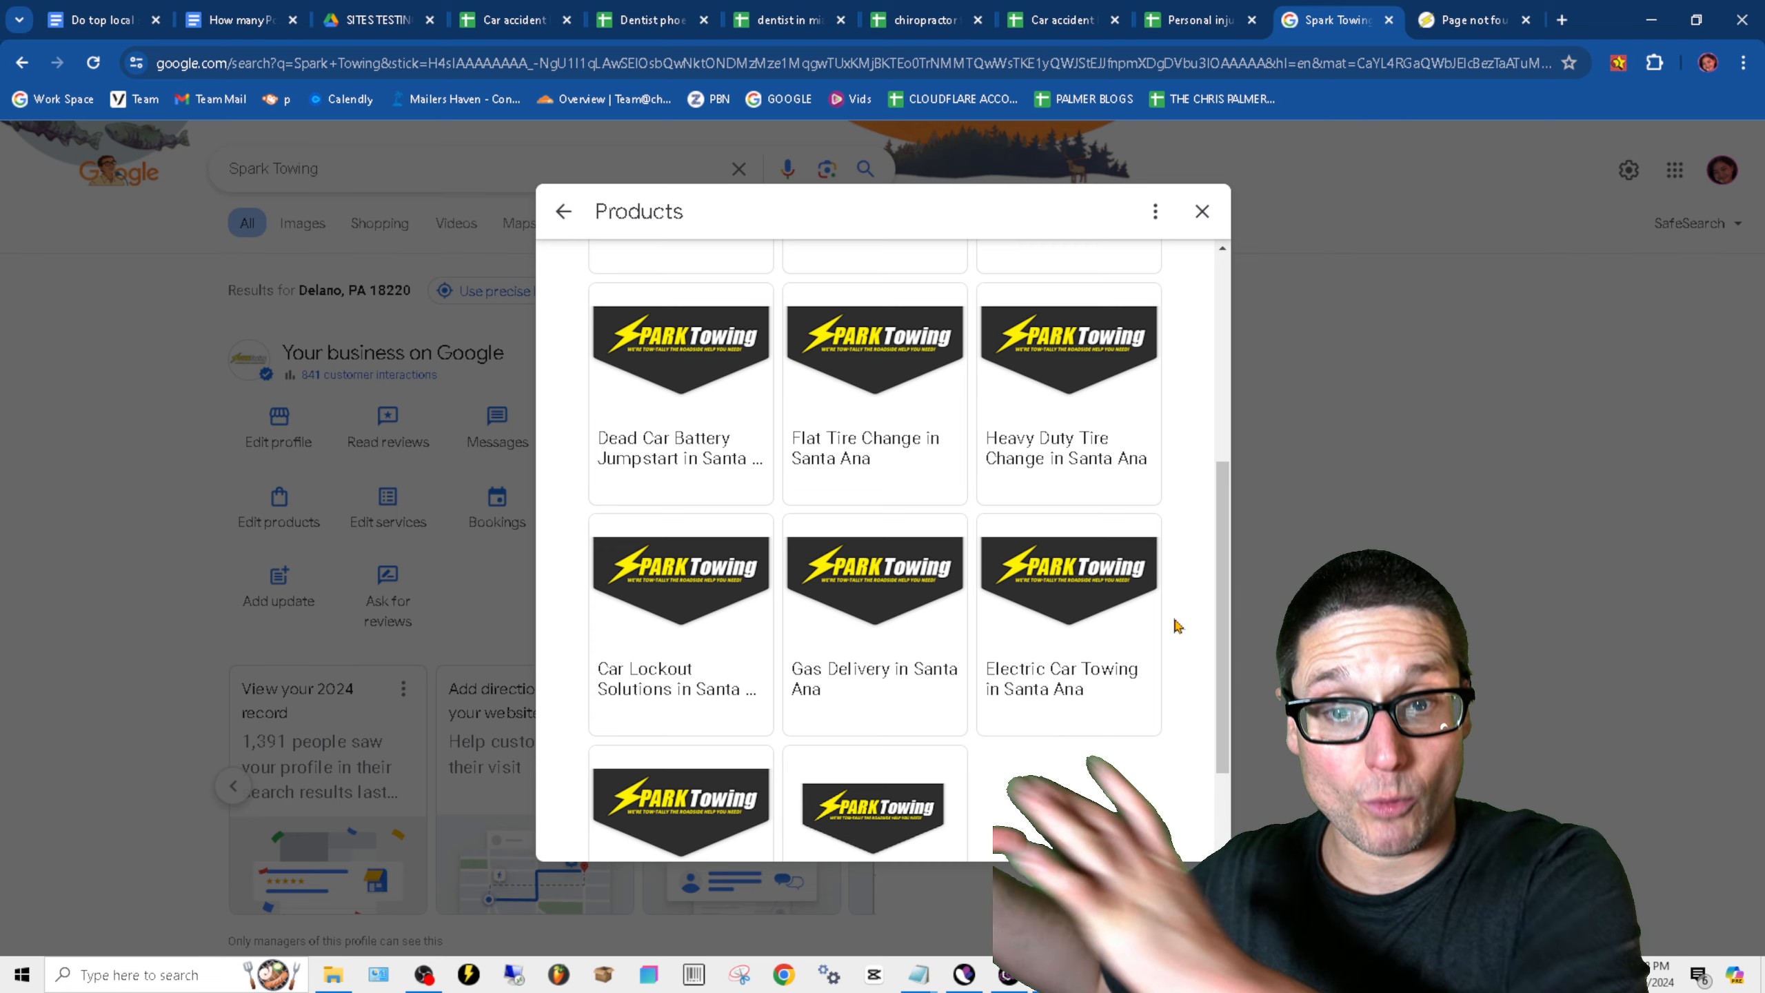
pyautogui.click(1202, 211)
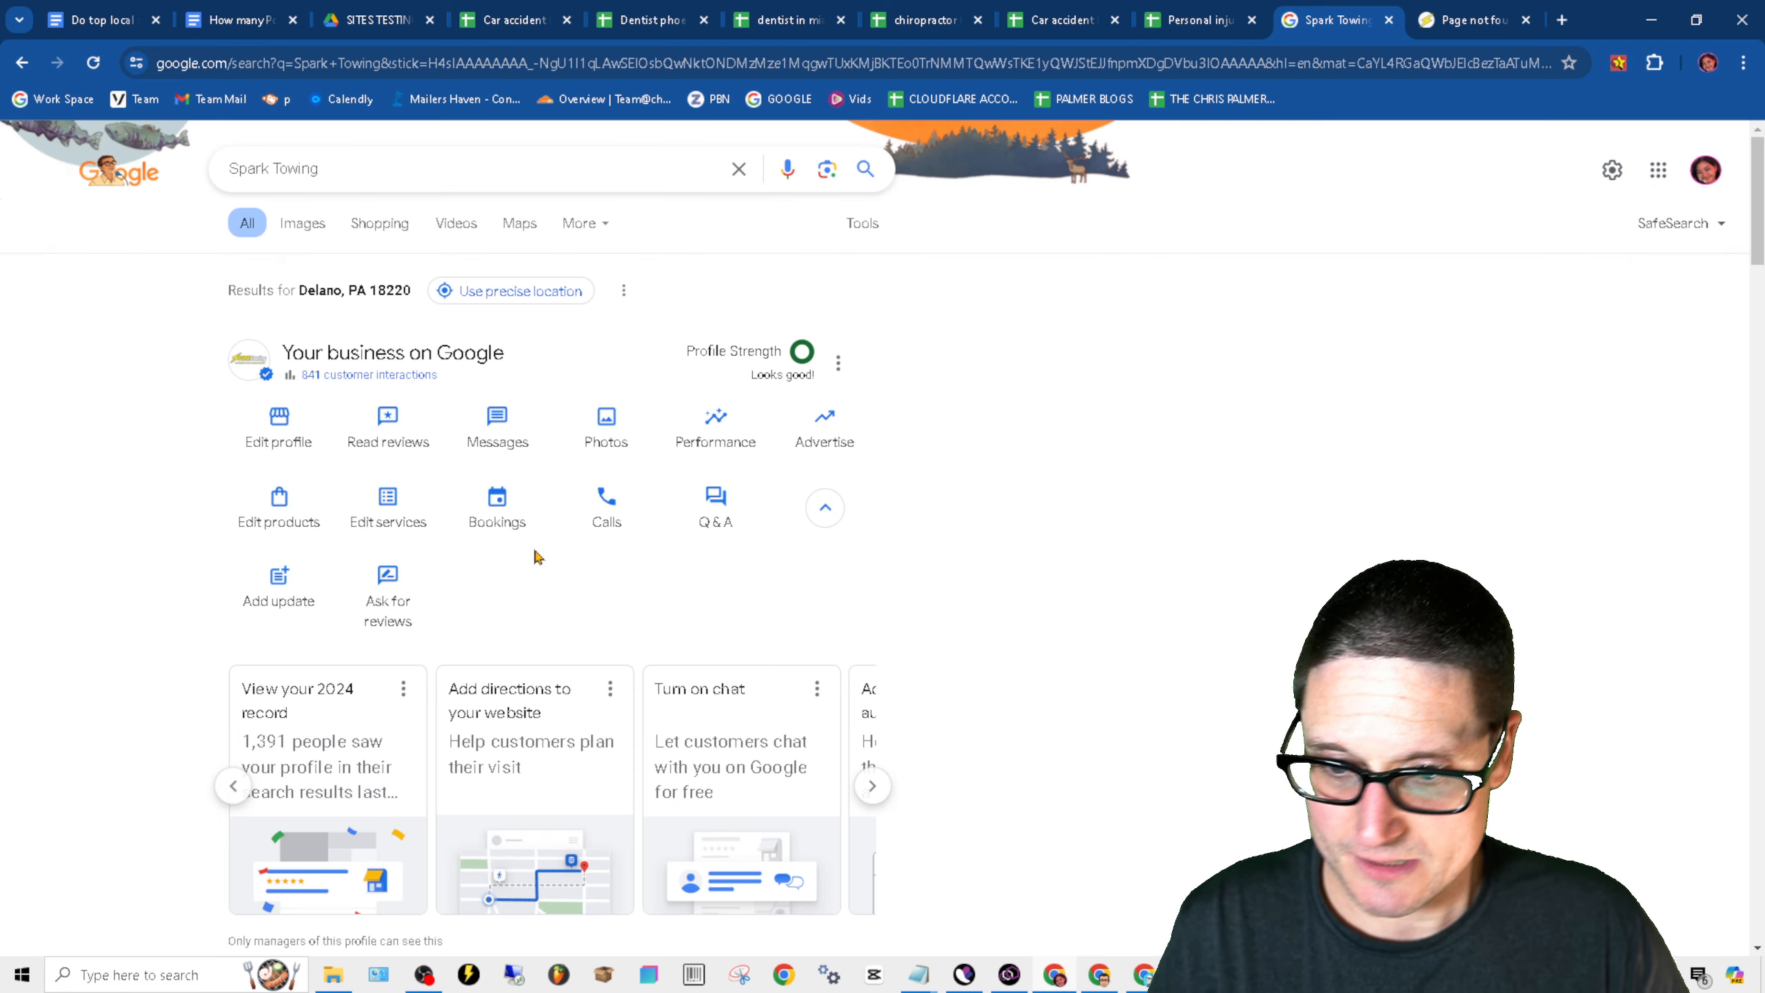
# - Examine the Business Profile's current towing services and the full editable service list, leaving the services overview open
pyautogui.click(393, 522)
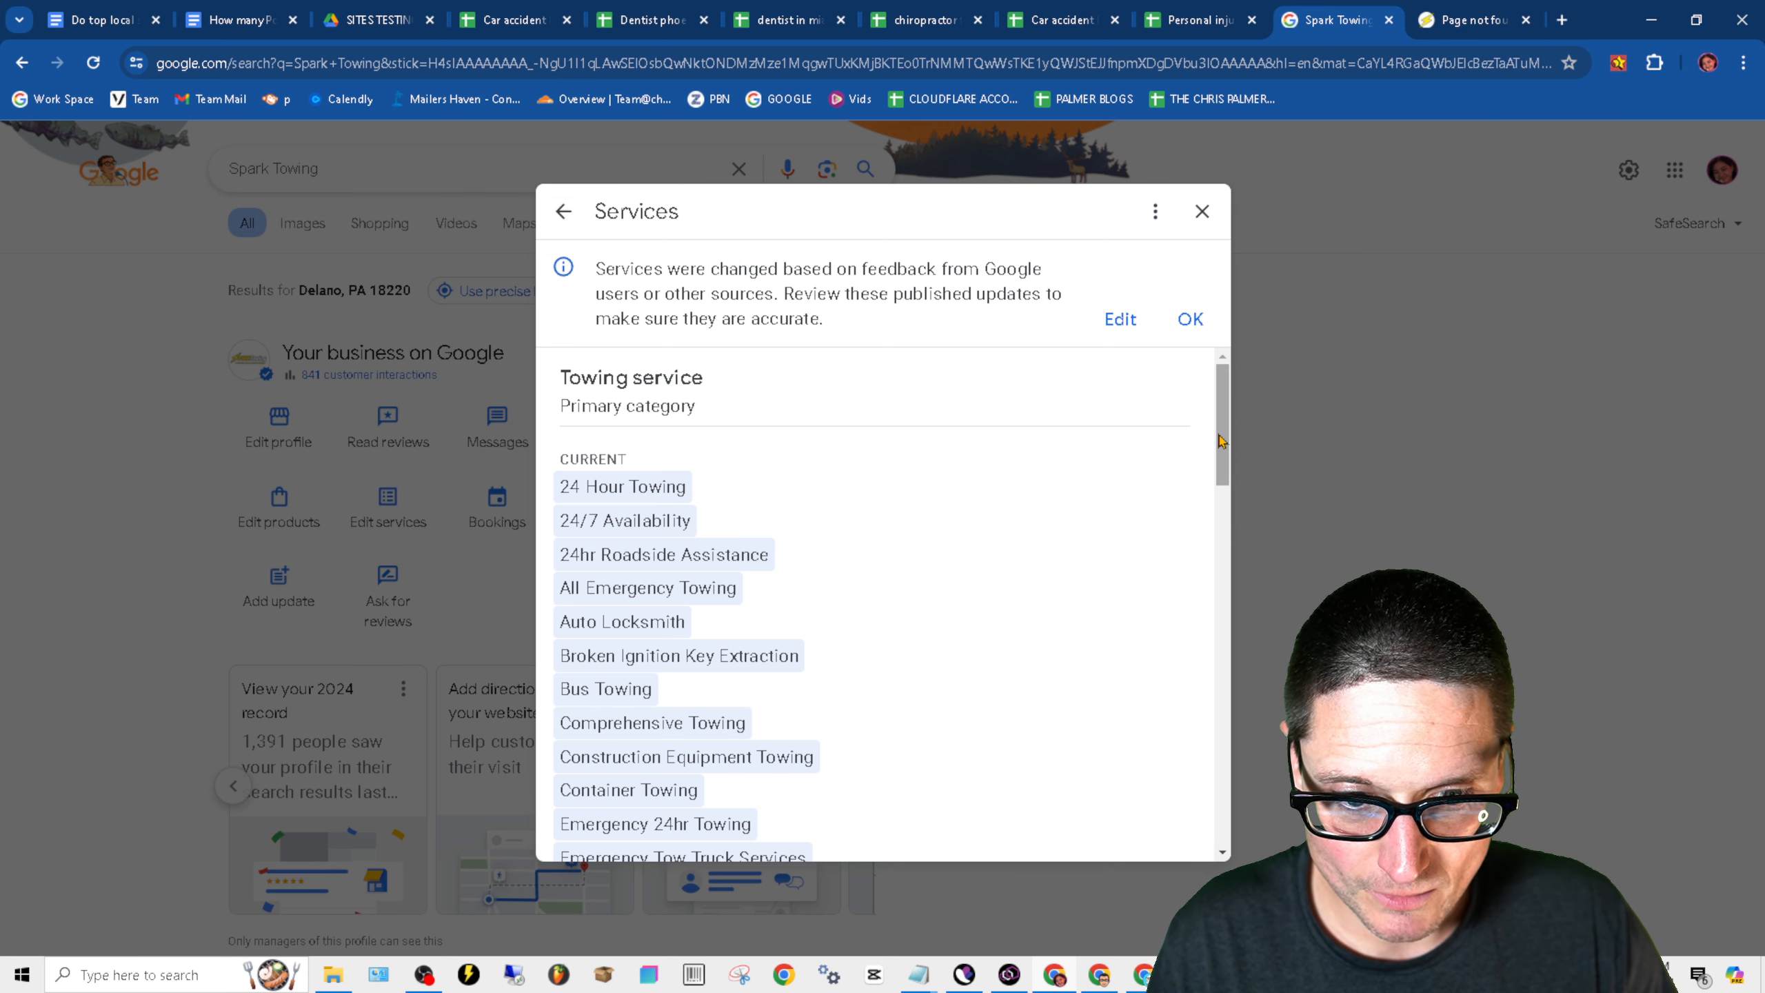
pyautogui.moveTo(1225, 440); pyautogui.dragTo(1222, 390)
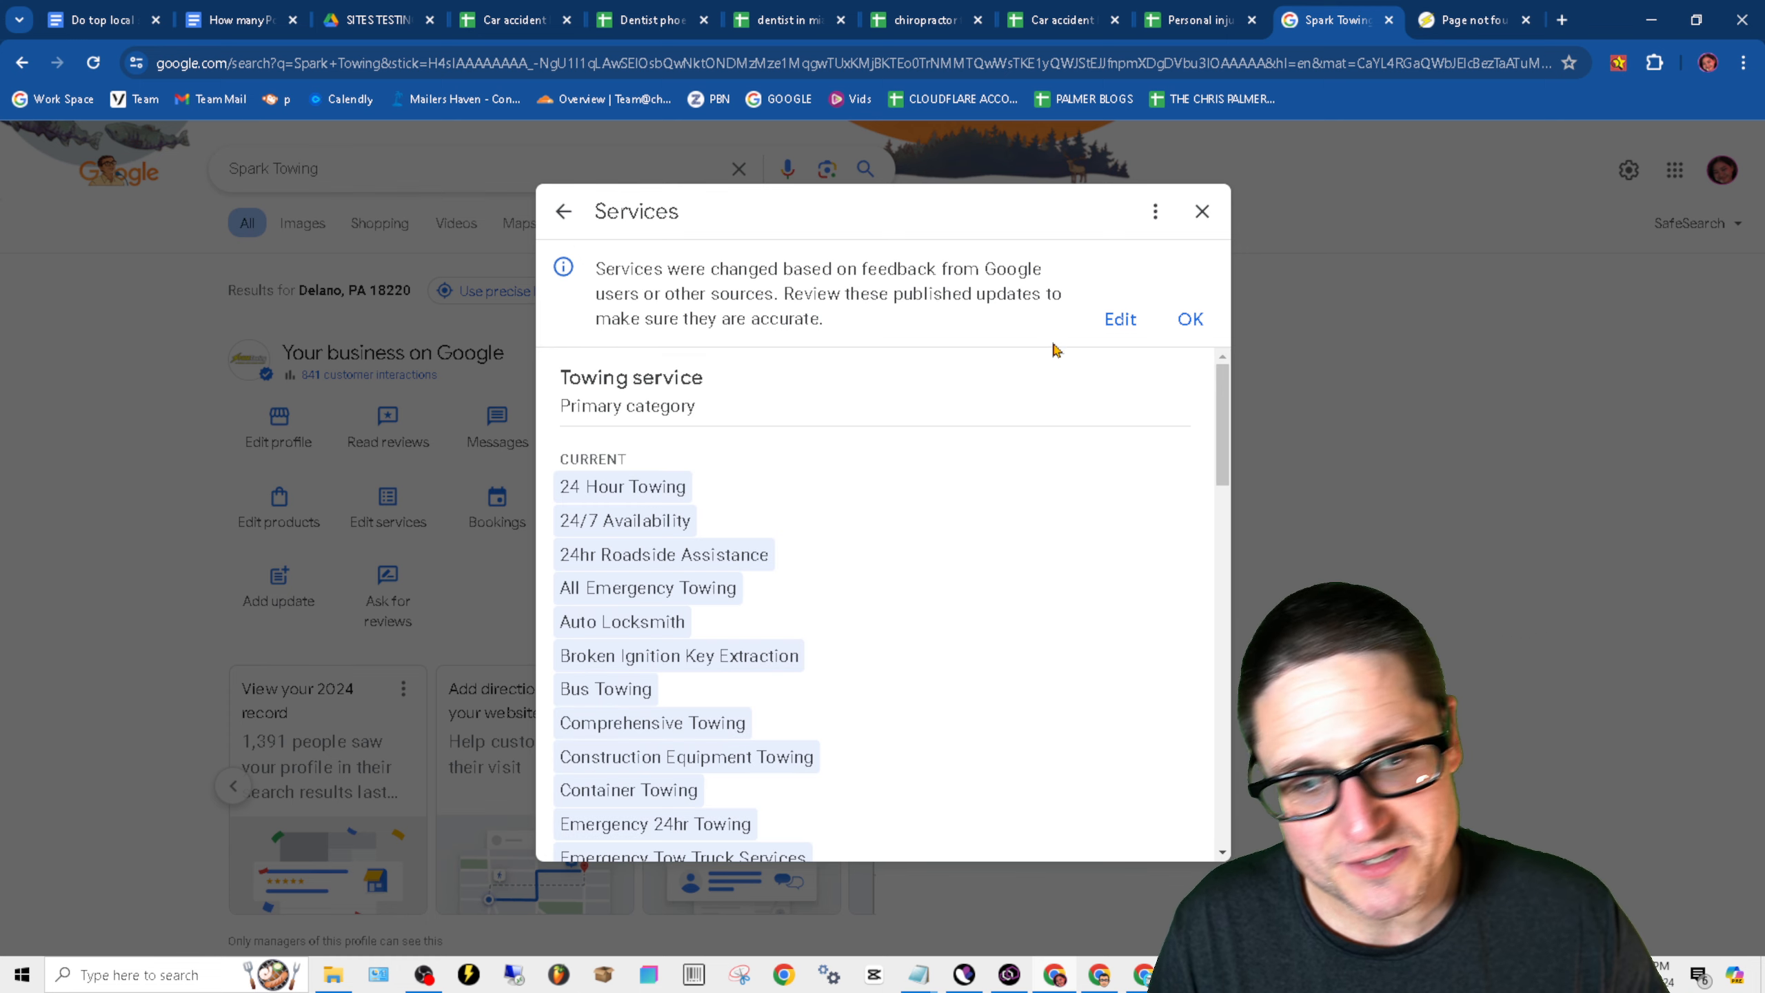
pyautogui.click(1133, 321)
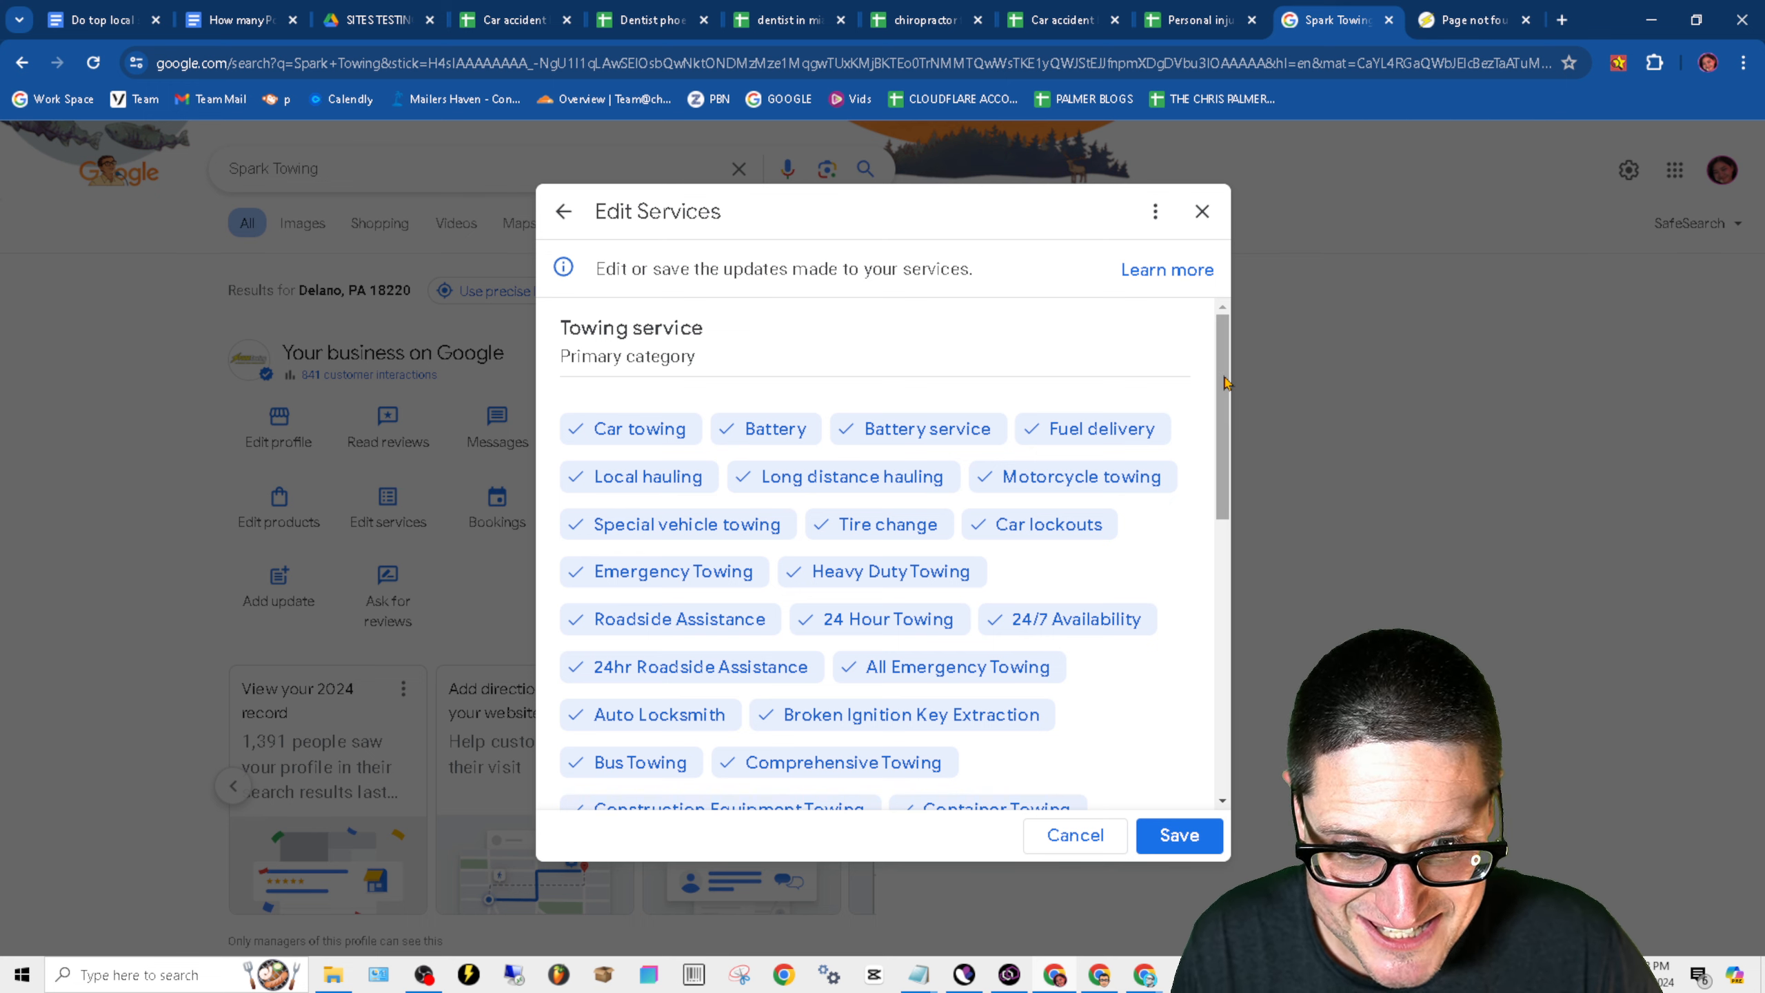
pyautogui.scroll(-10, 1194, 564)
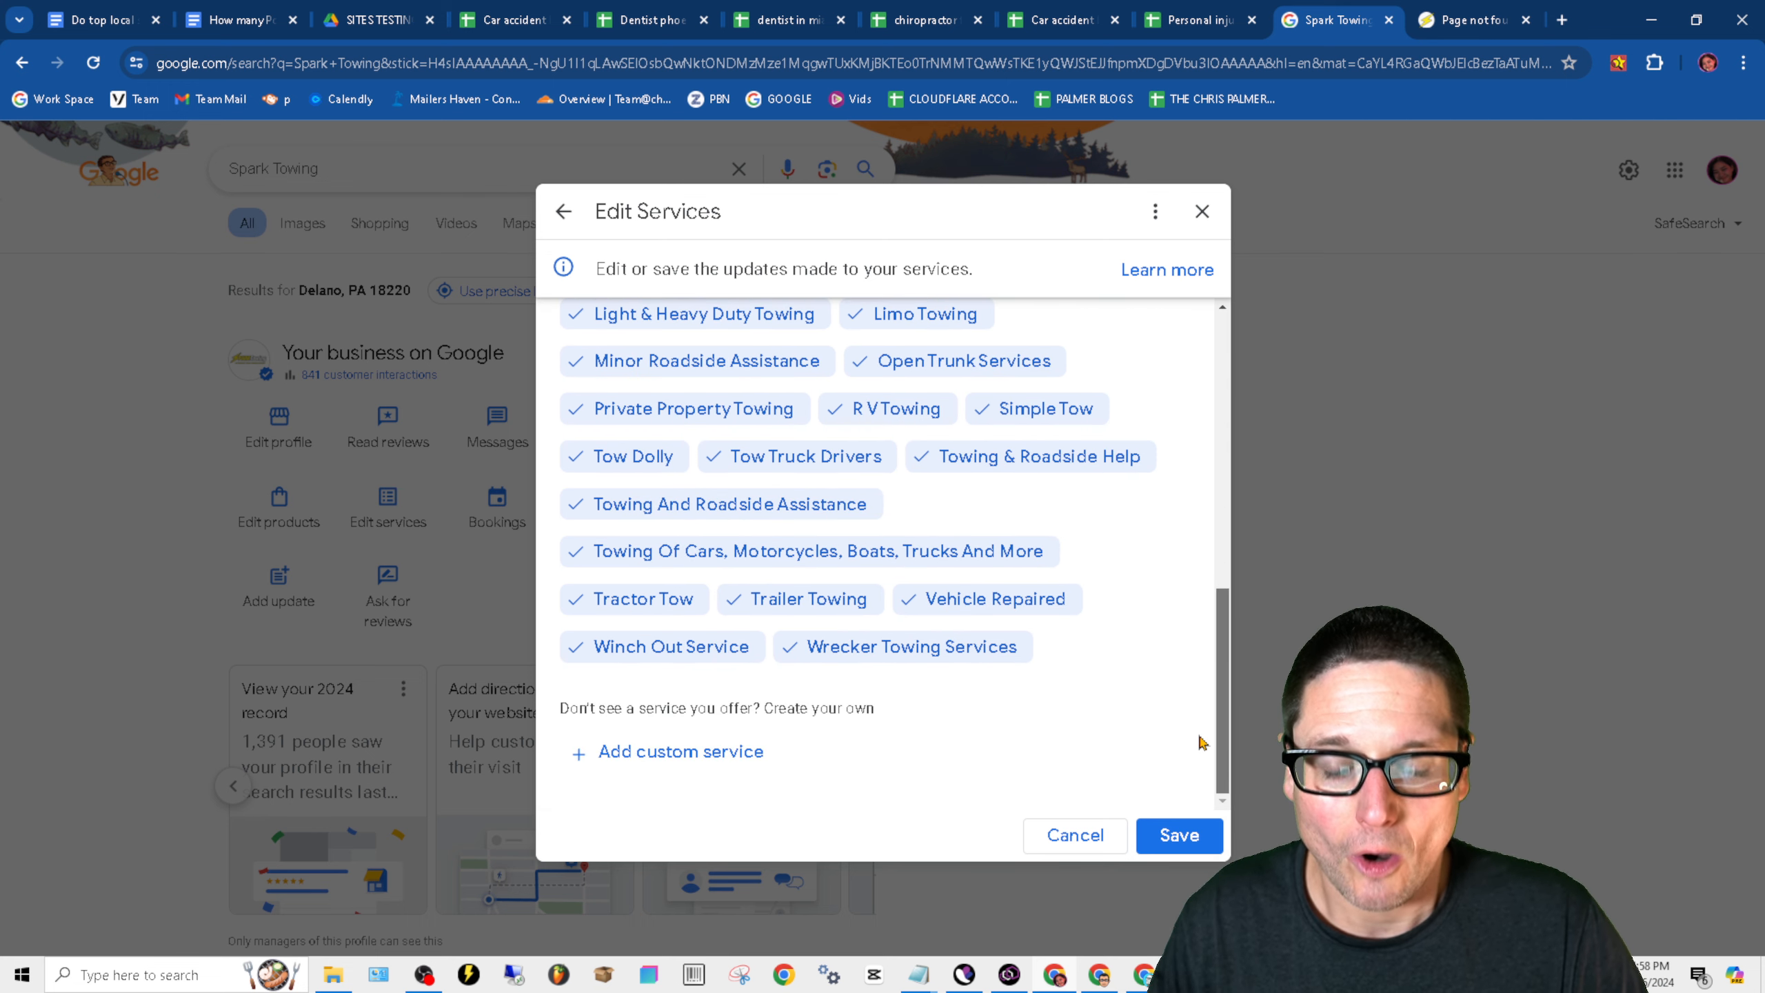
pyautogui.scroll(10, 1205, 727)
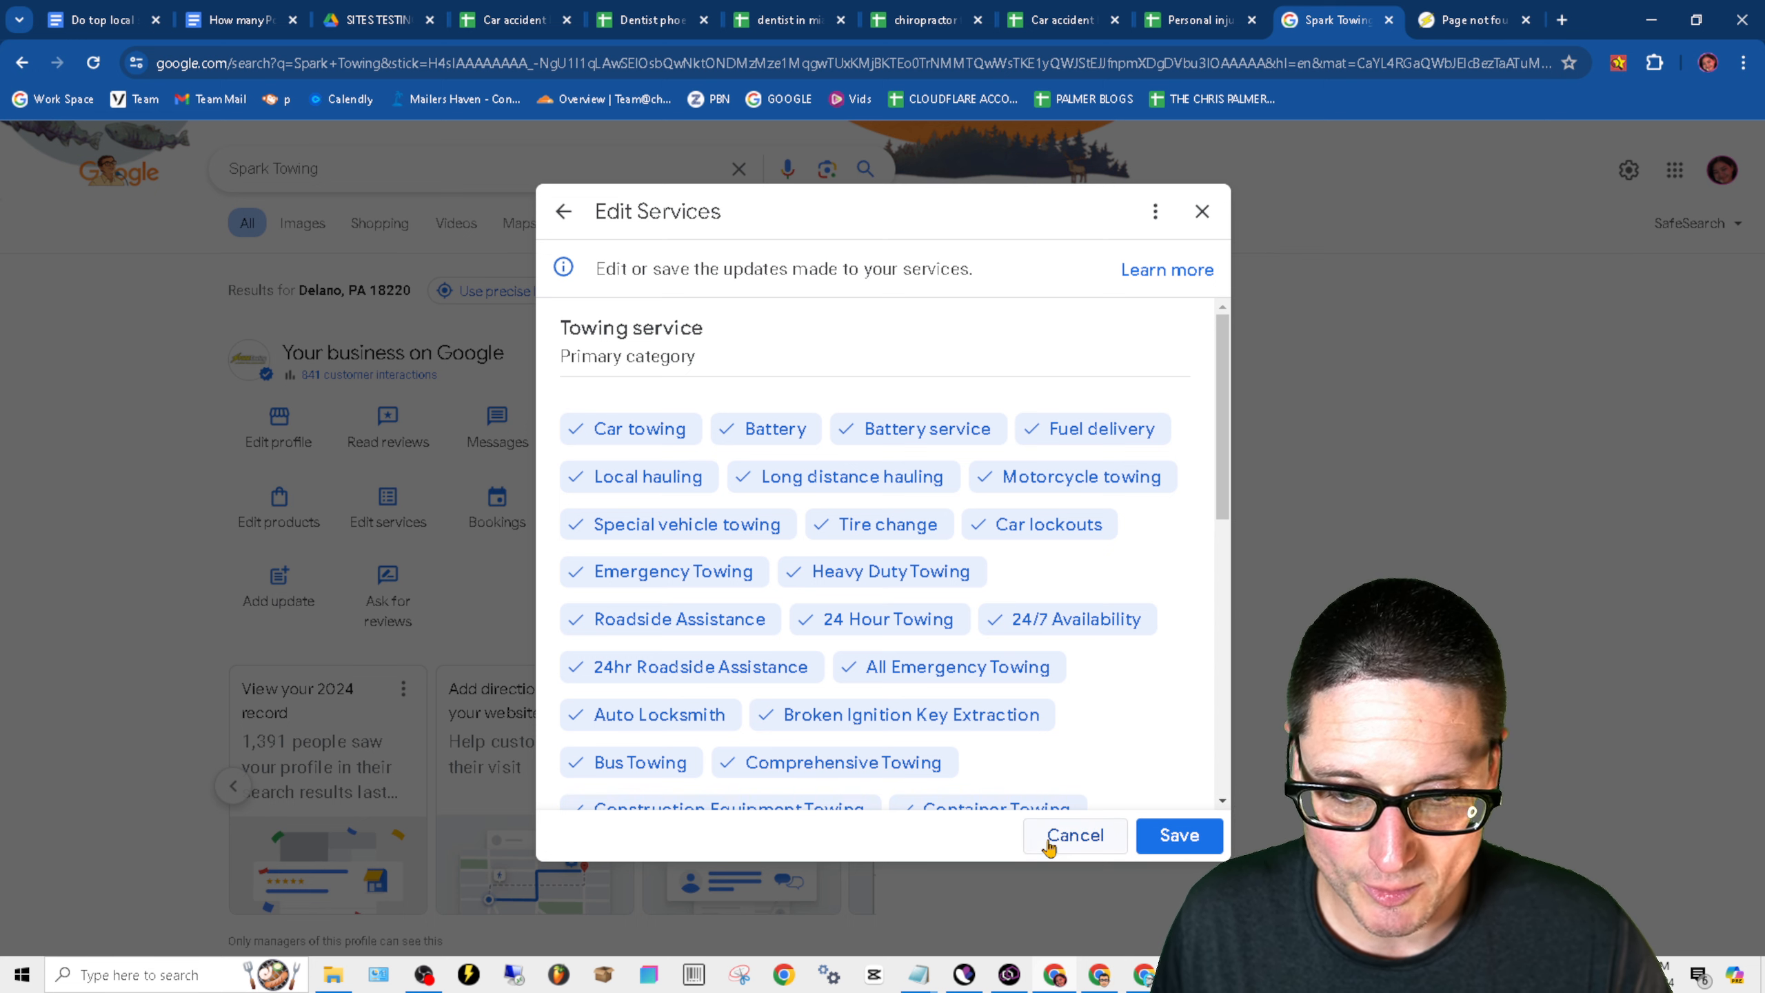
pyautogui.click(1202, 211)
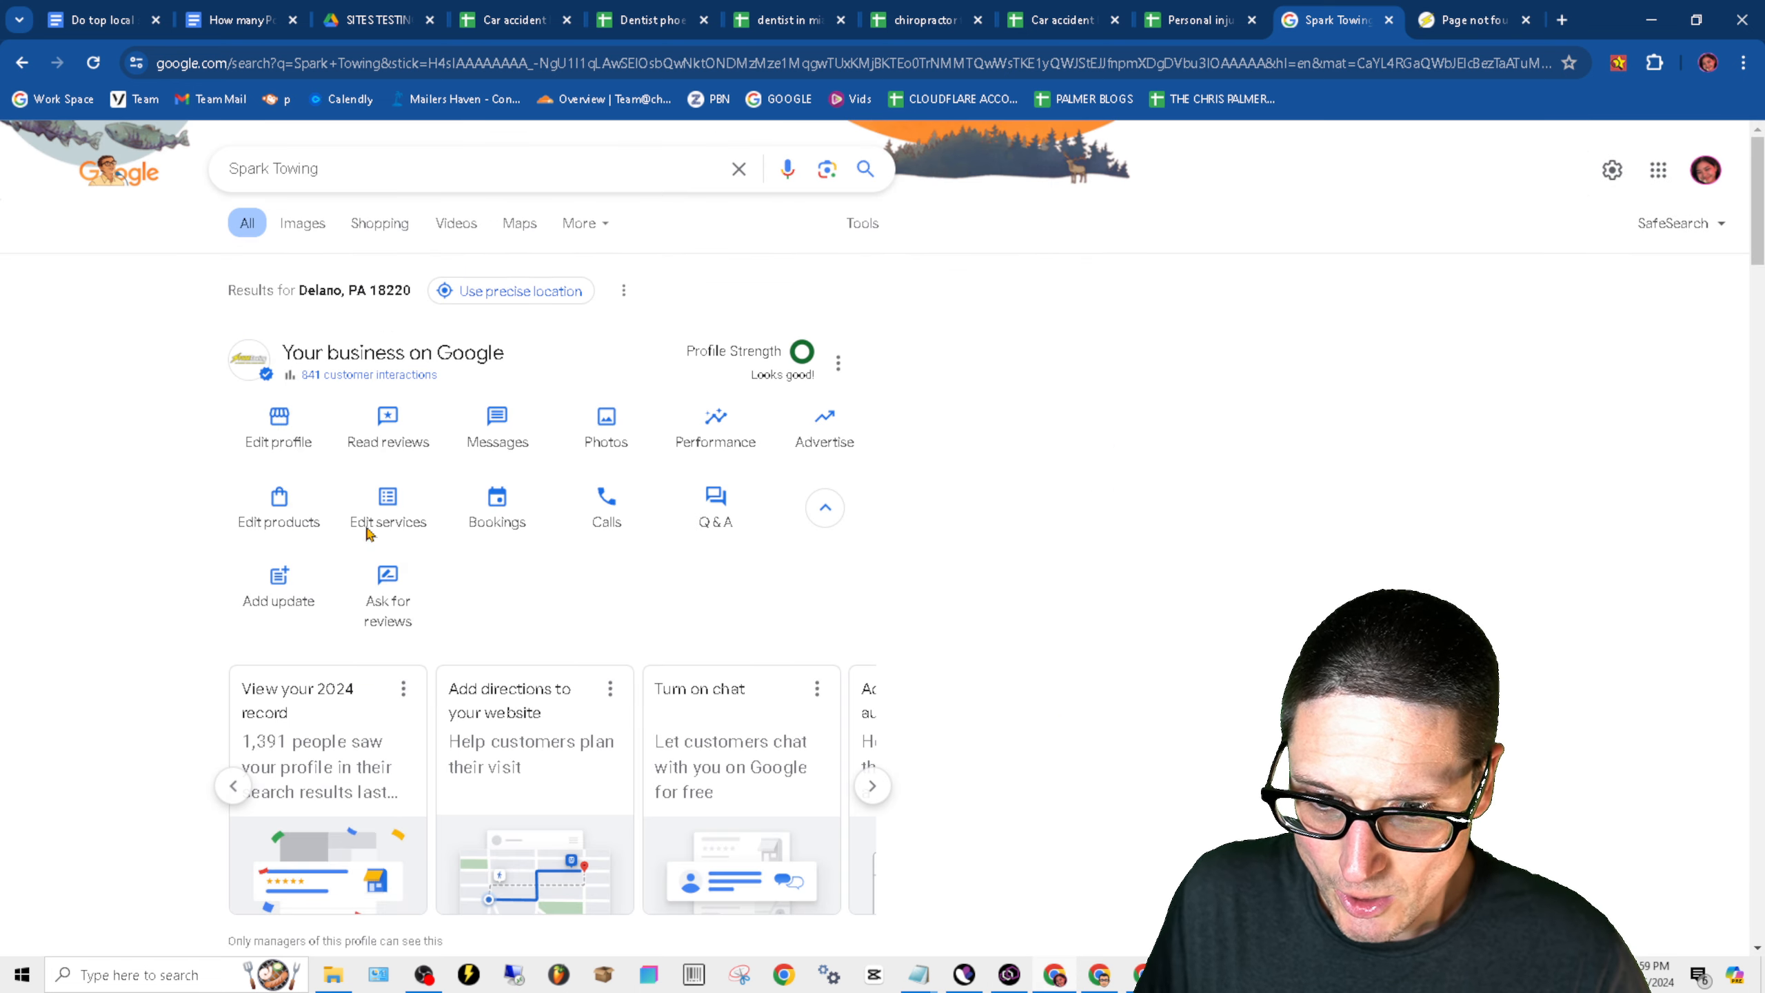
pyautogui.click(387, 511)
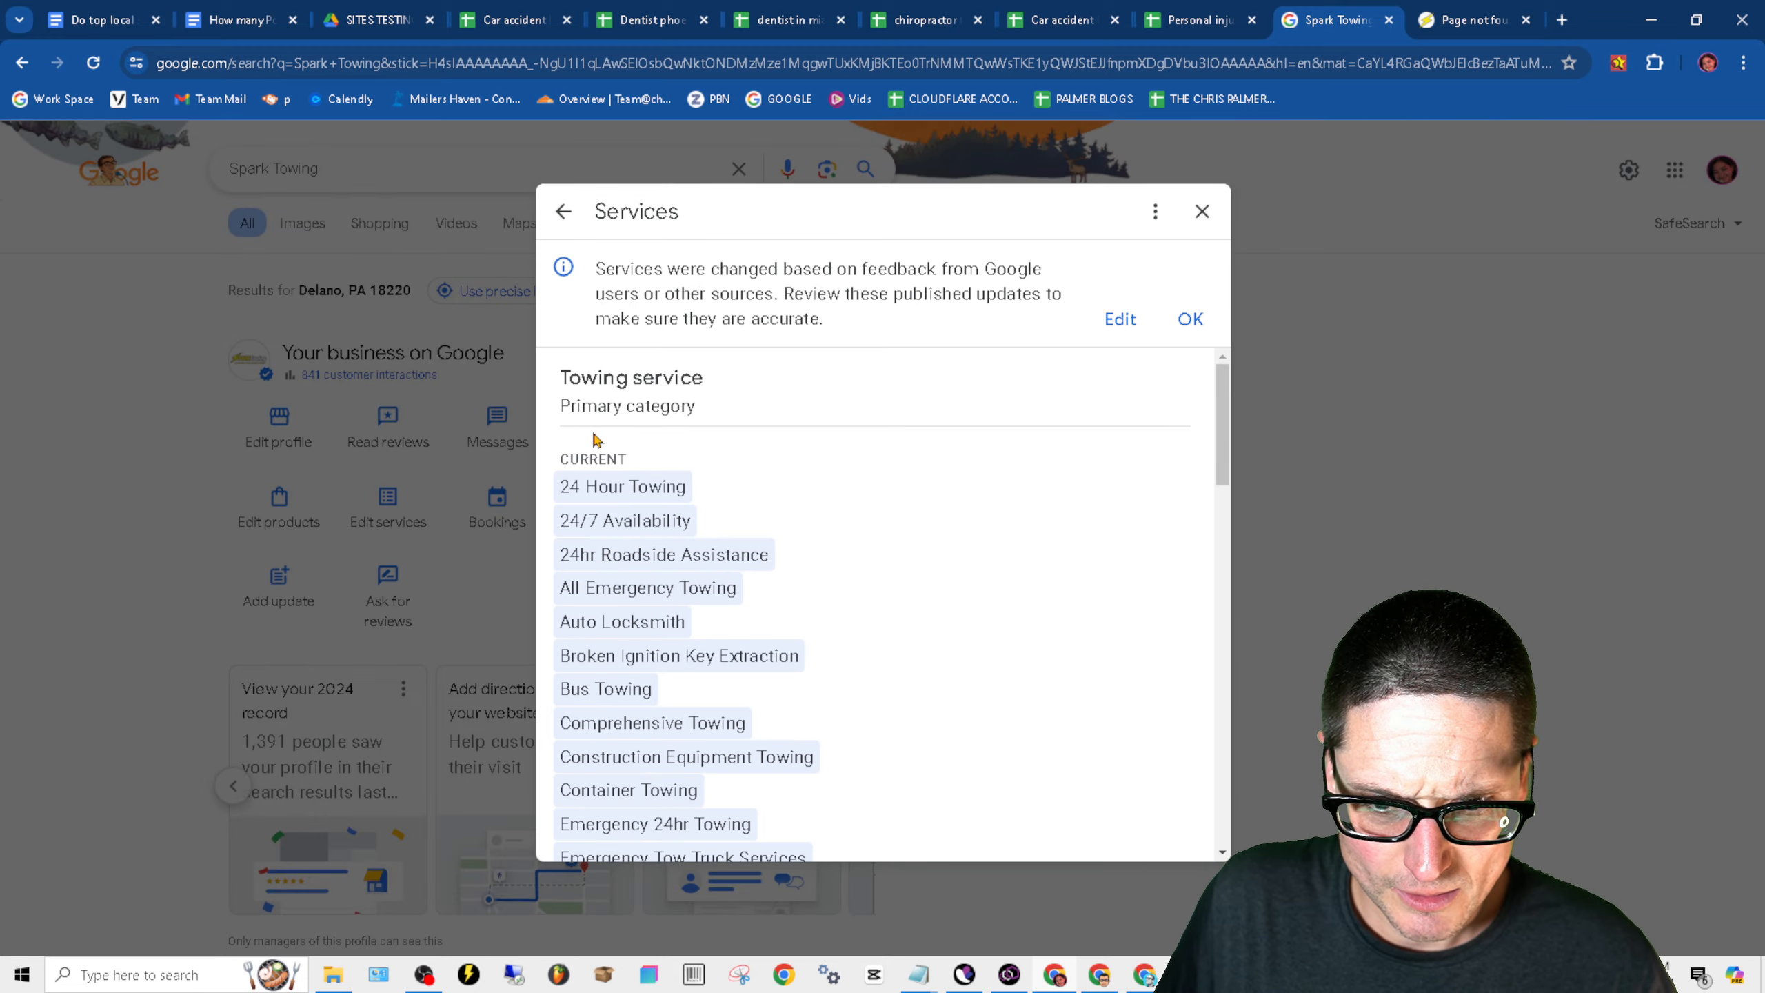
pyautogui.click(1120, 320)
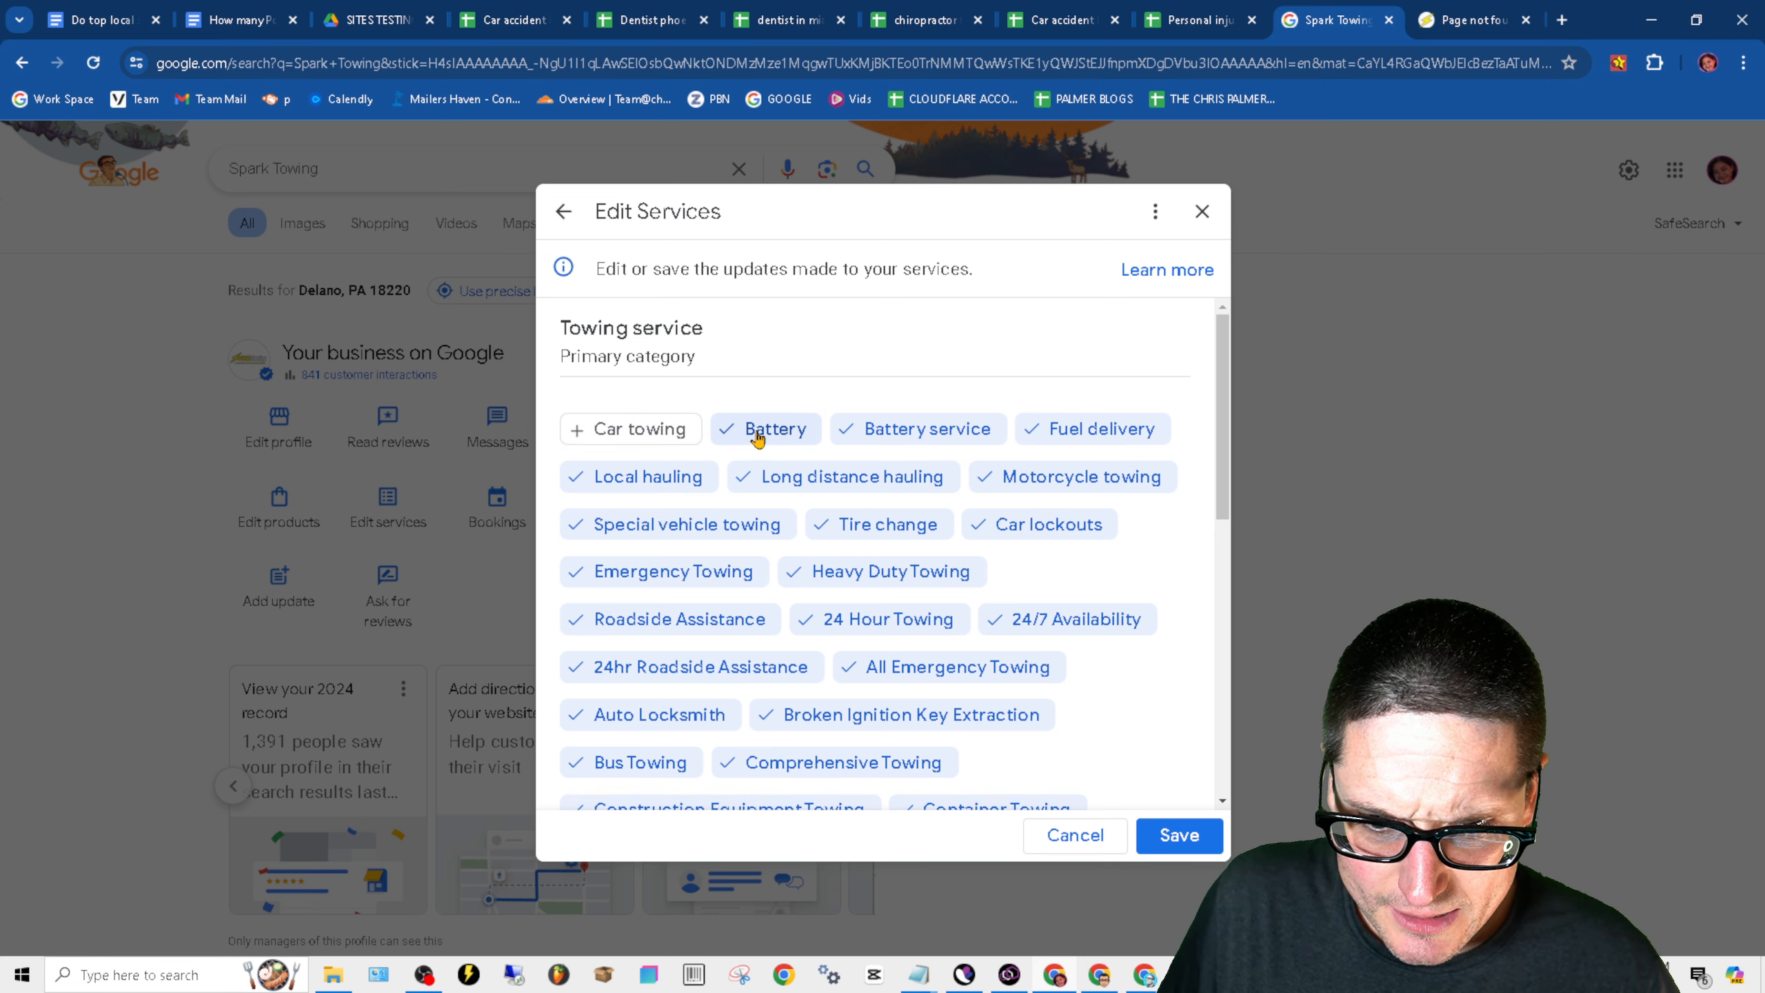
pyautogui.click(962, 435)
pyautogui.click(1089, 438)
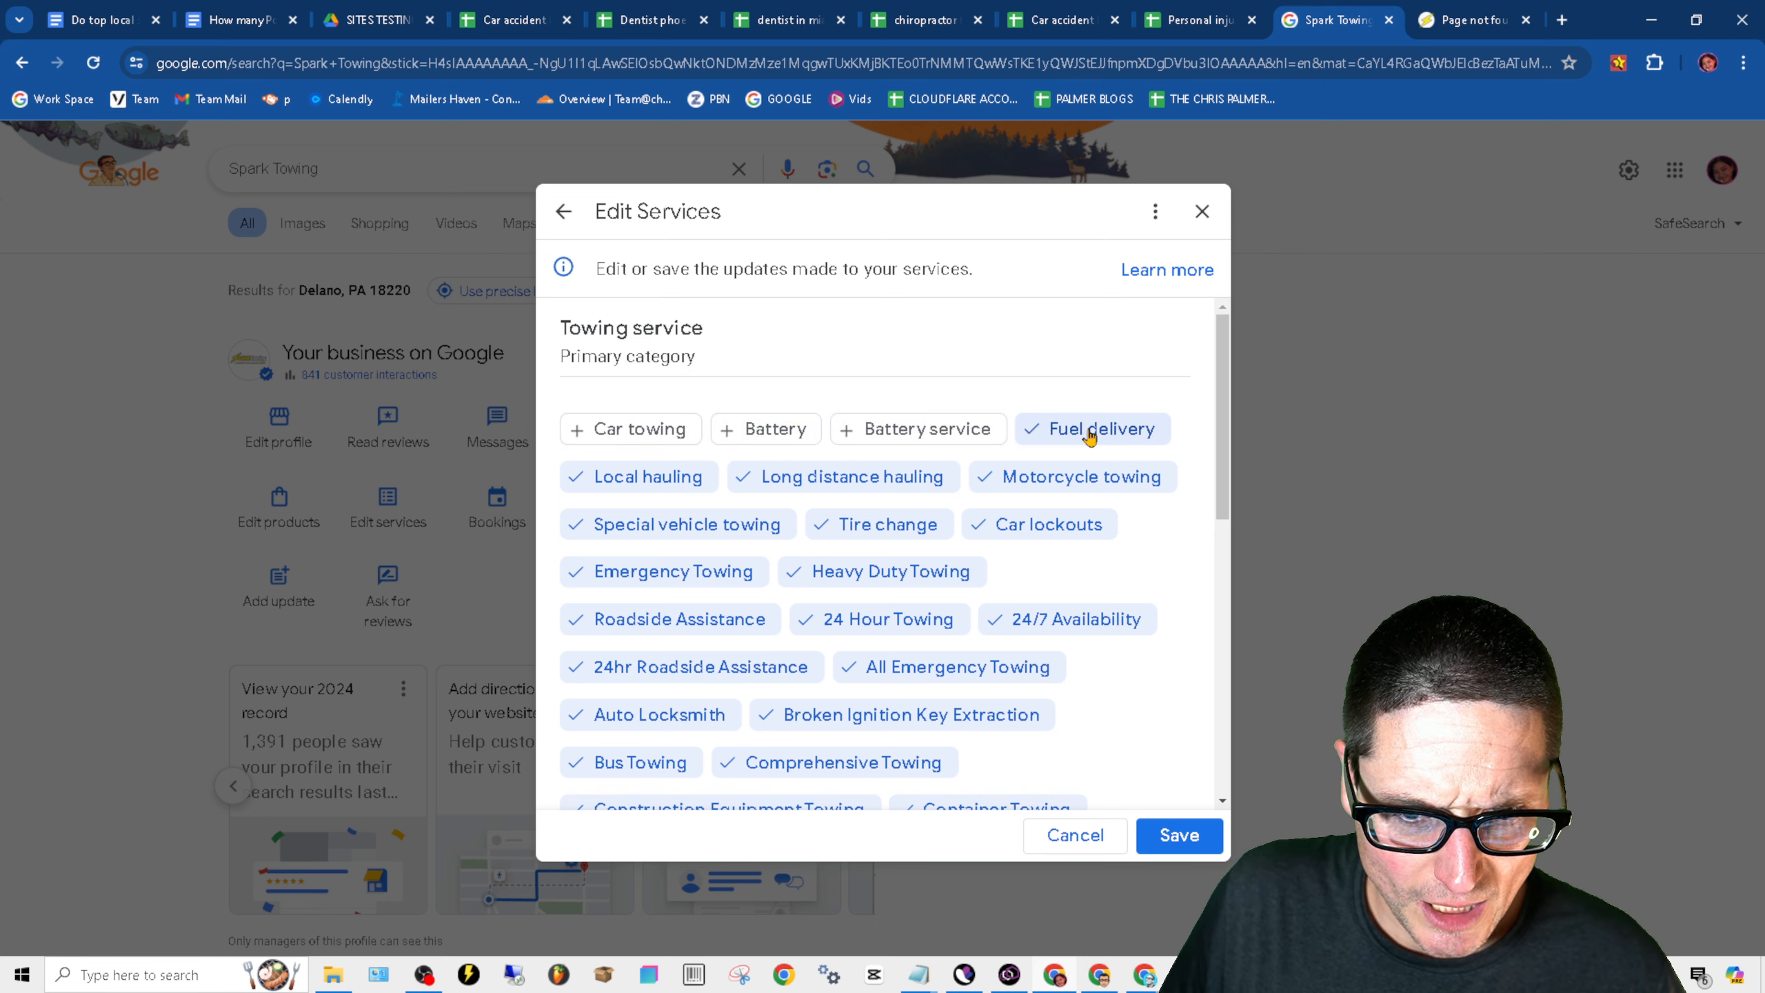
pyautogui.click(1073, 835)
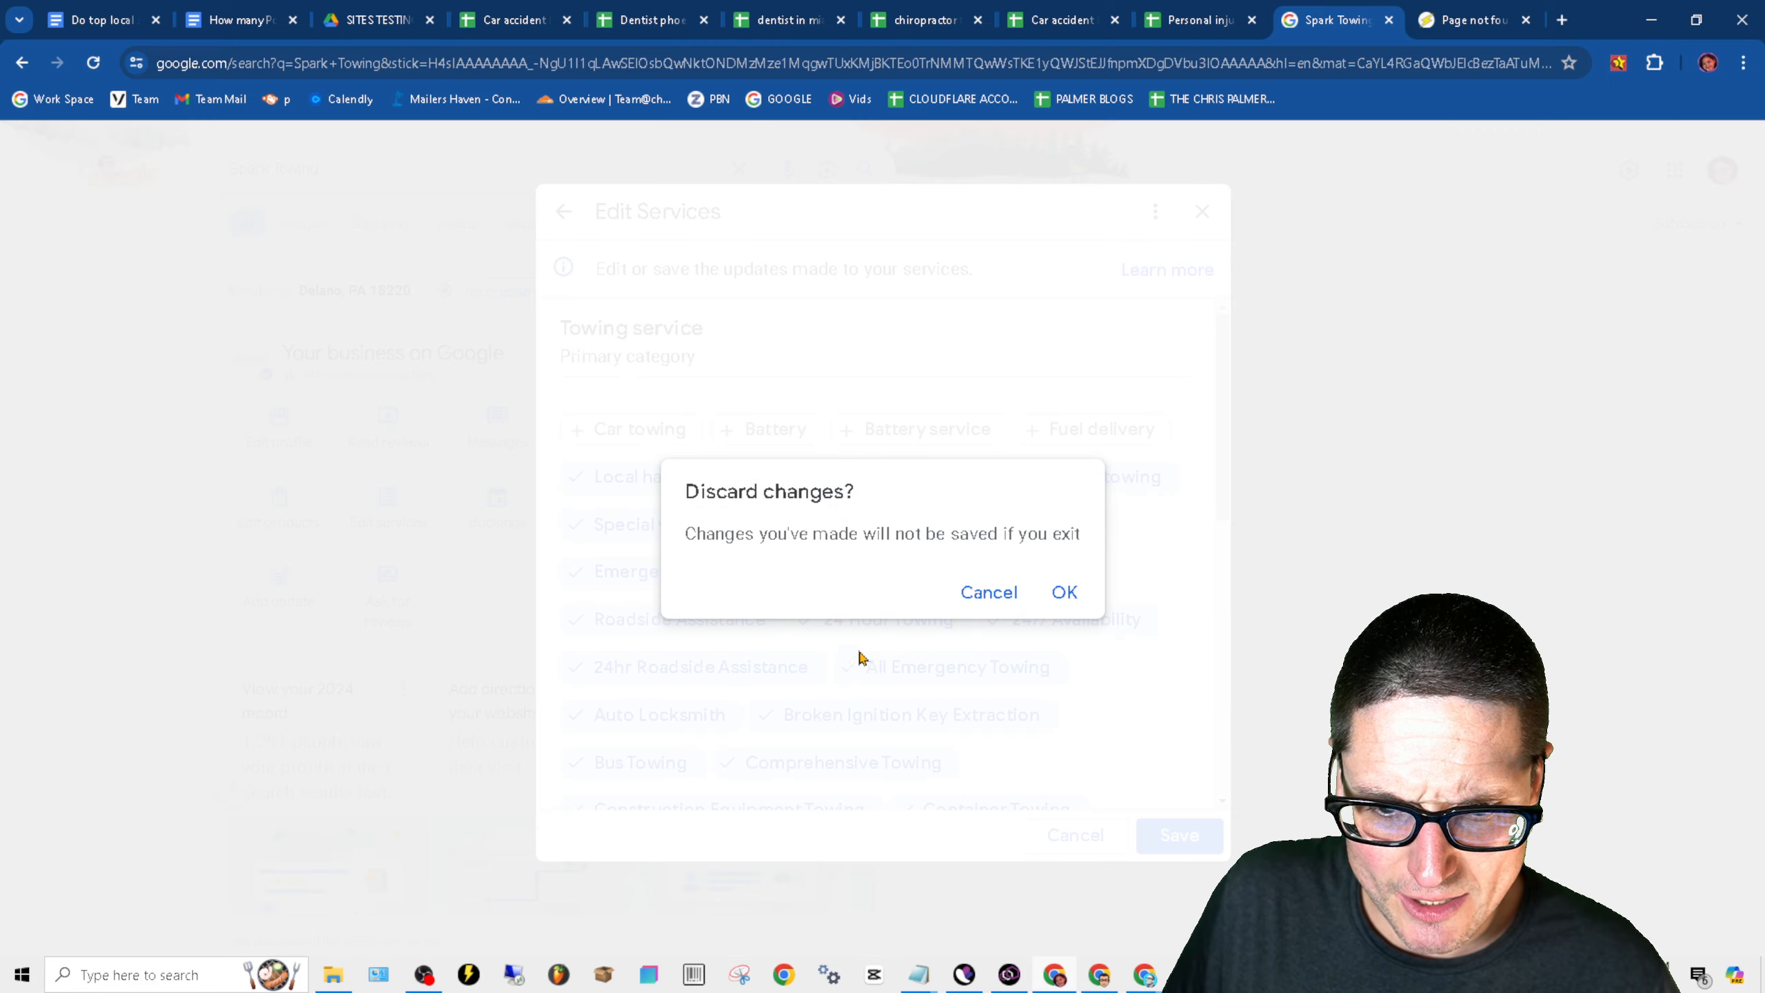
pyautogui.click(1077, 594)
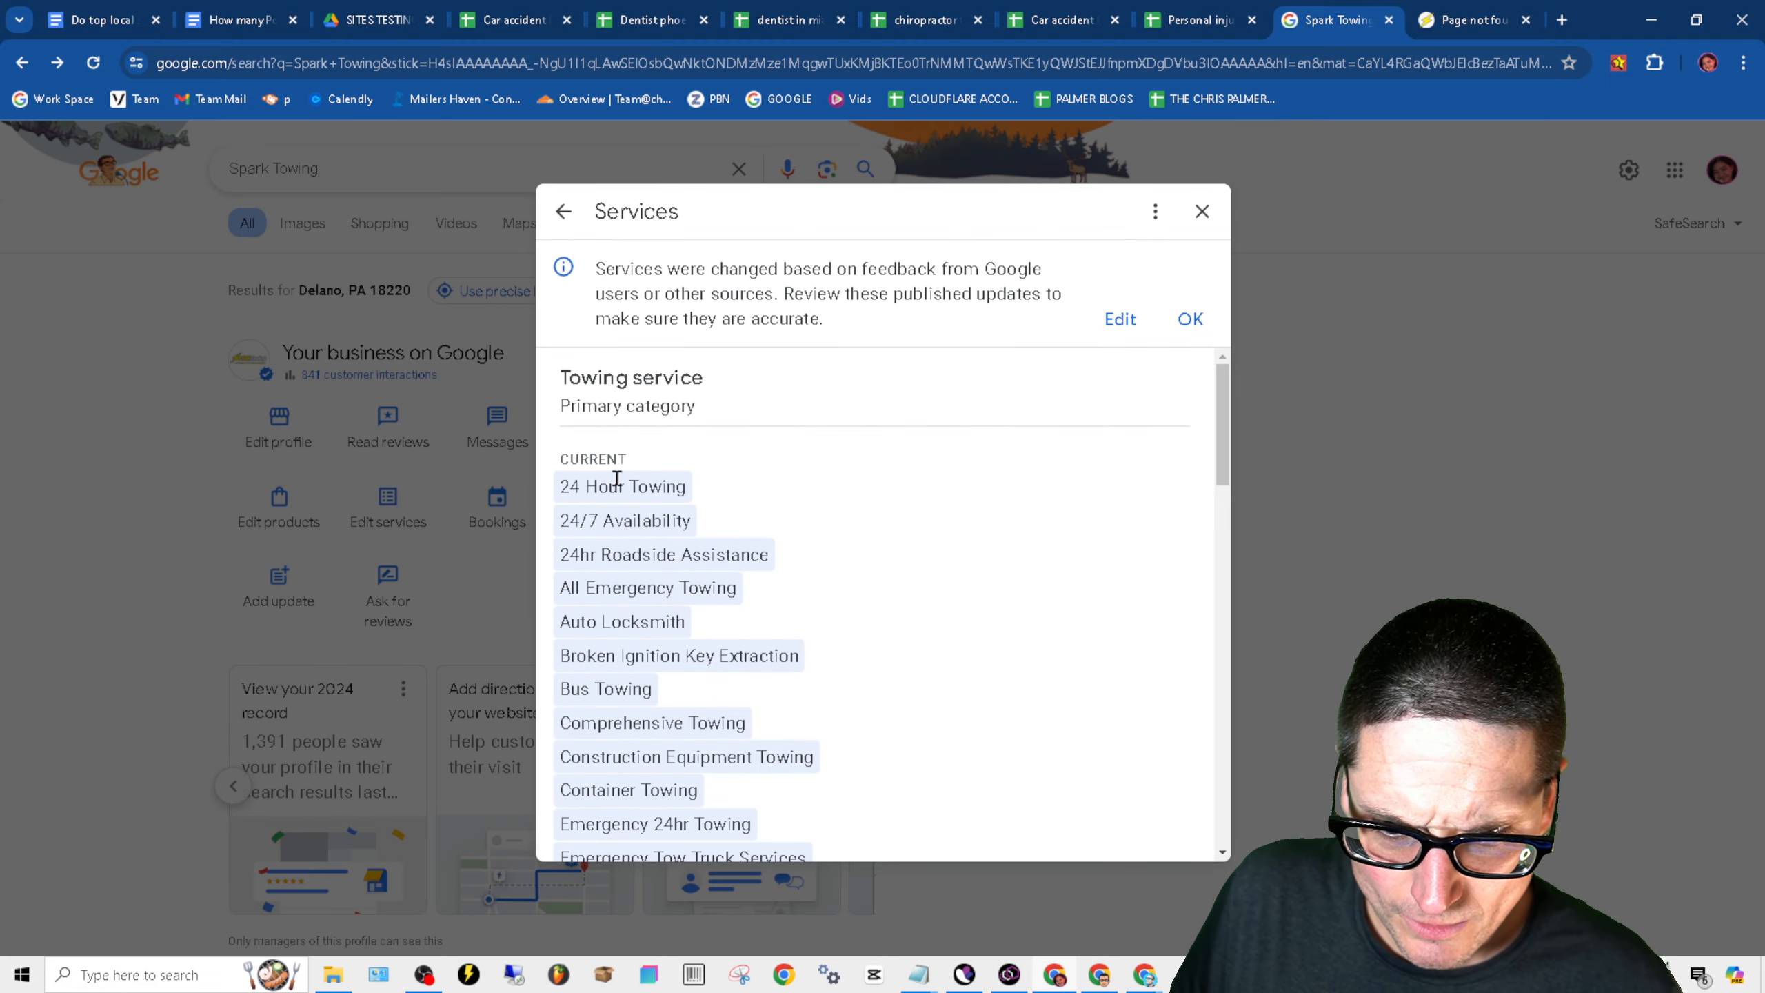
# - Edit the profile's services and deselect Wrecker Towing Services, Winch Out Service, Tractor Tow and Vehicle Repaired
pyautogui.scroll(-10, 713, 618)
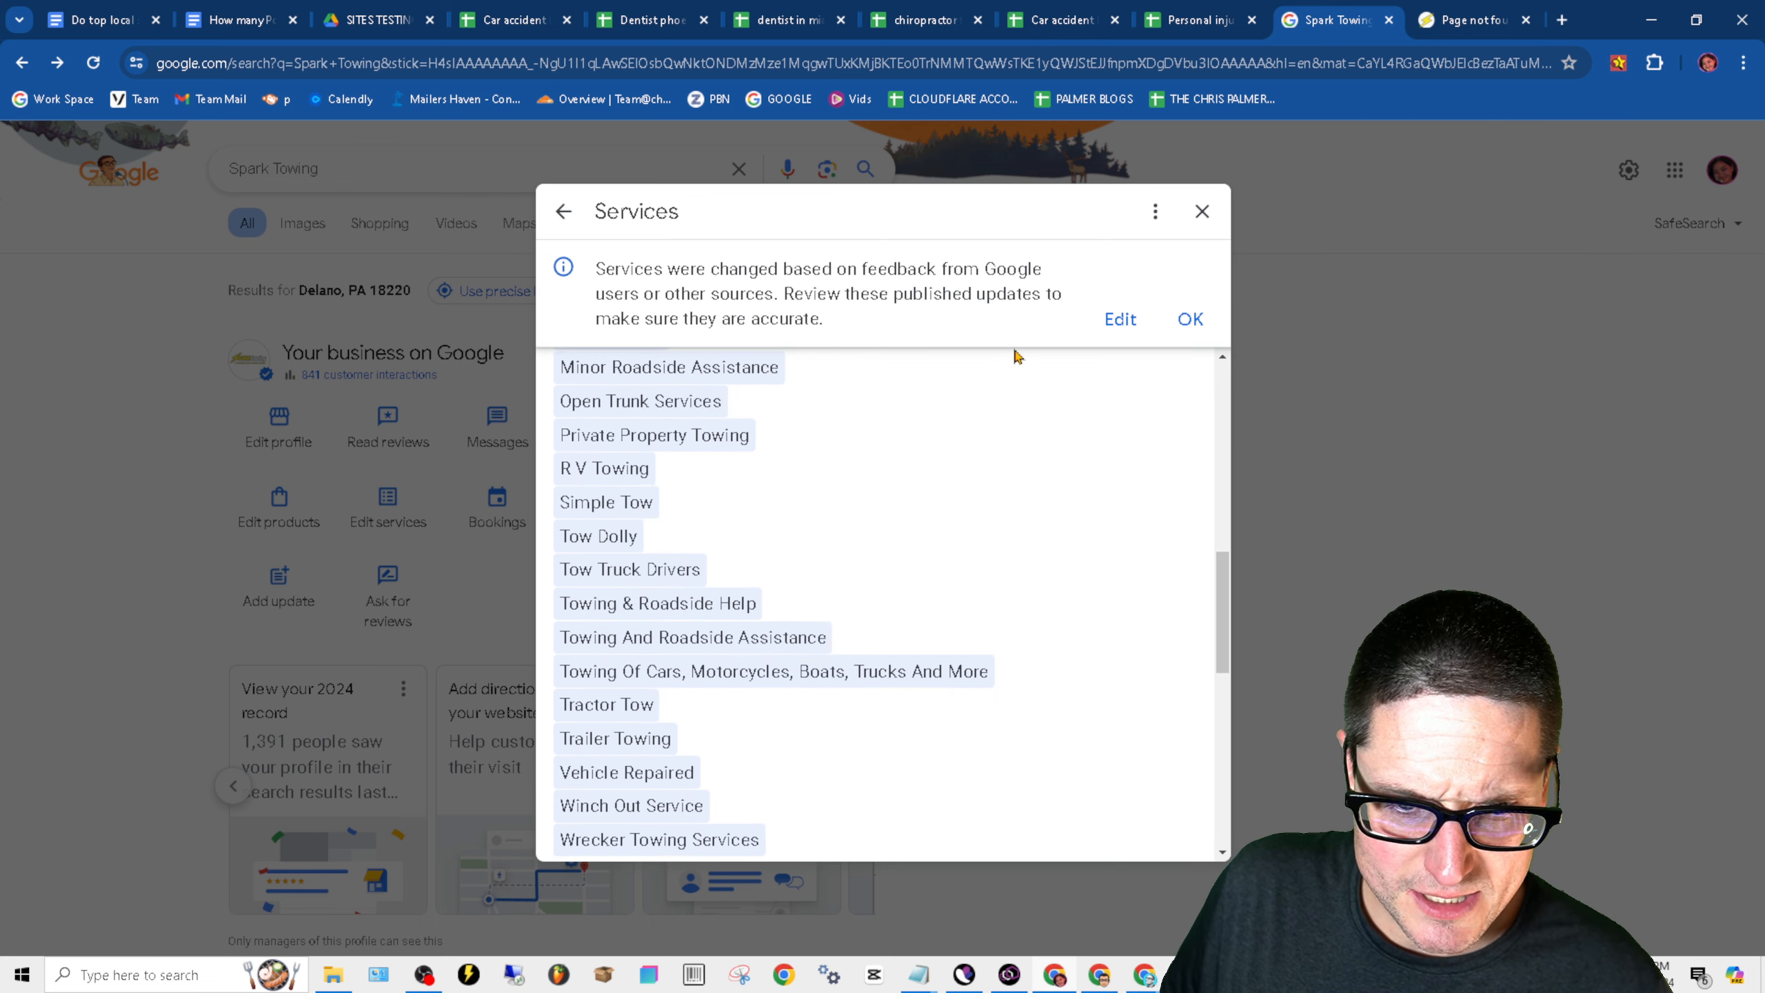
pyautogui.click(1119, 320)
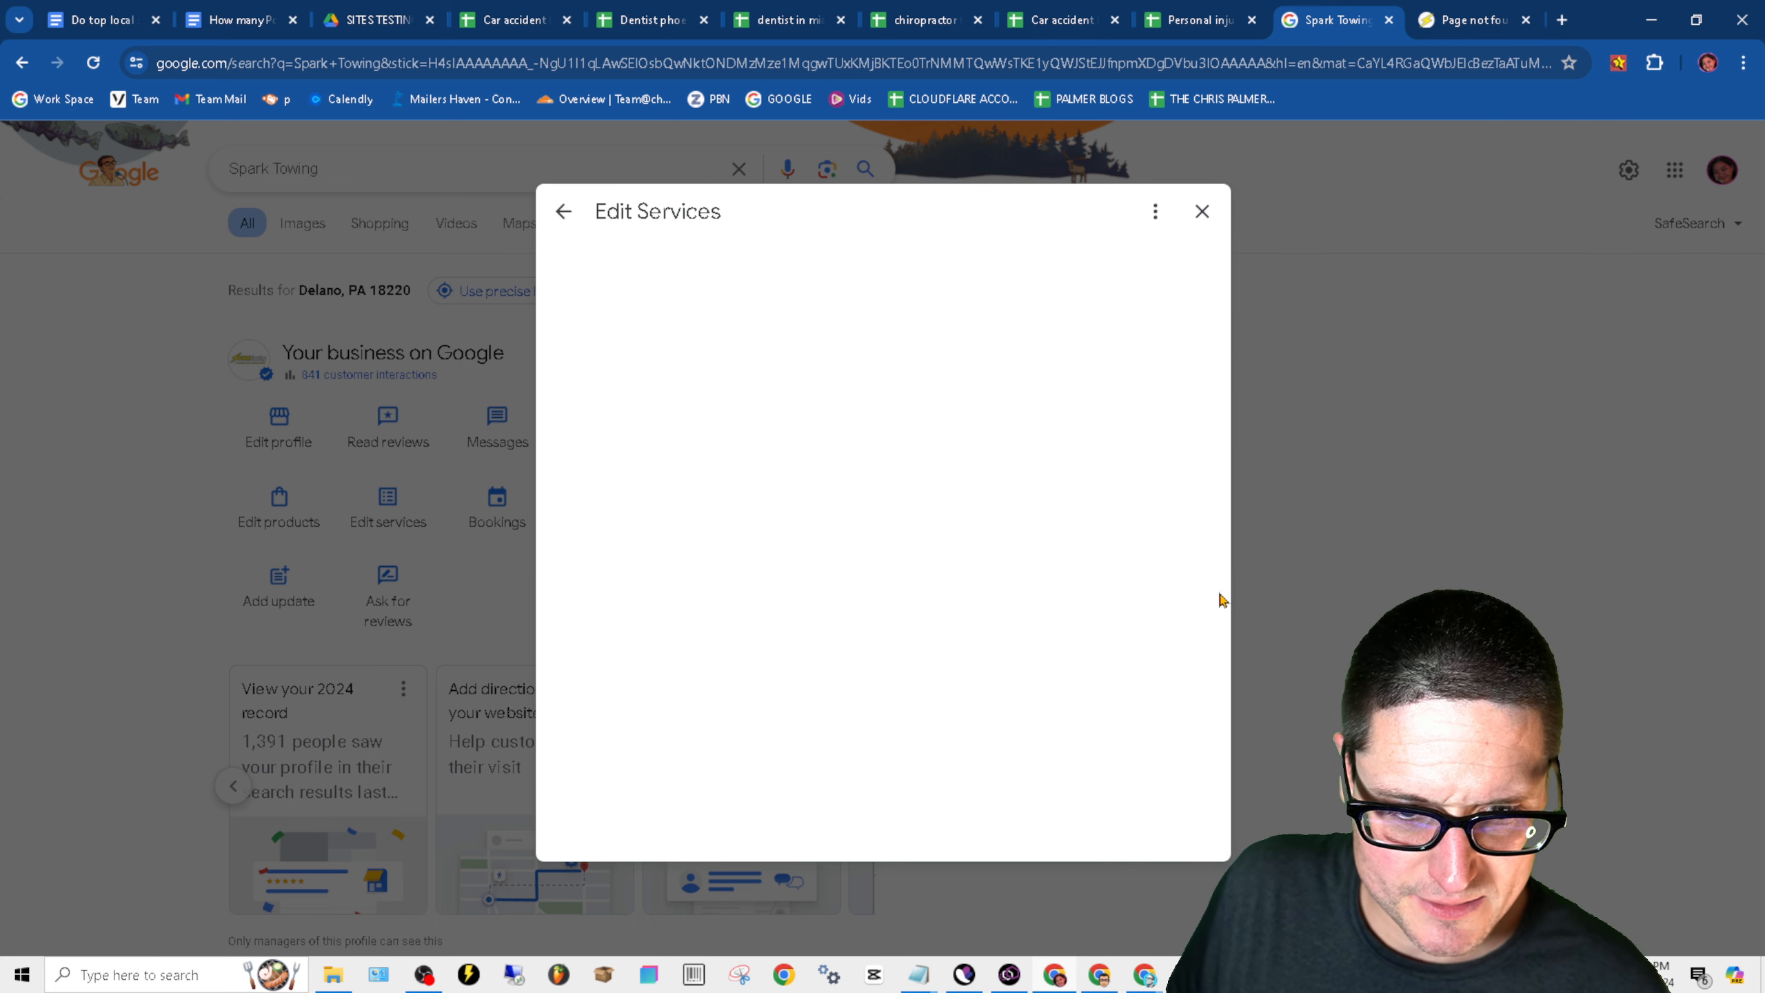
pyautogui.scroll(-10, 1000, 716)
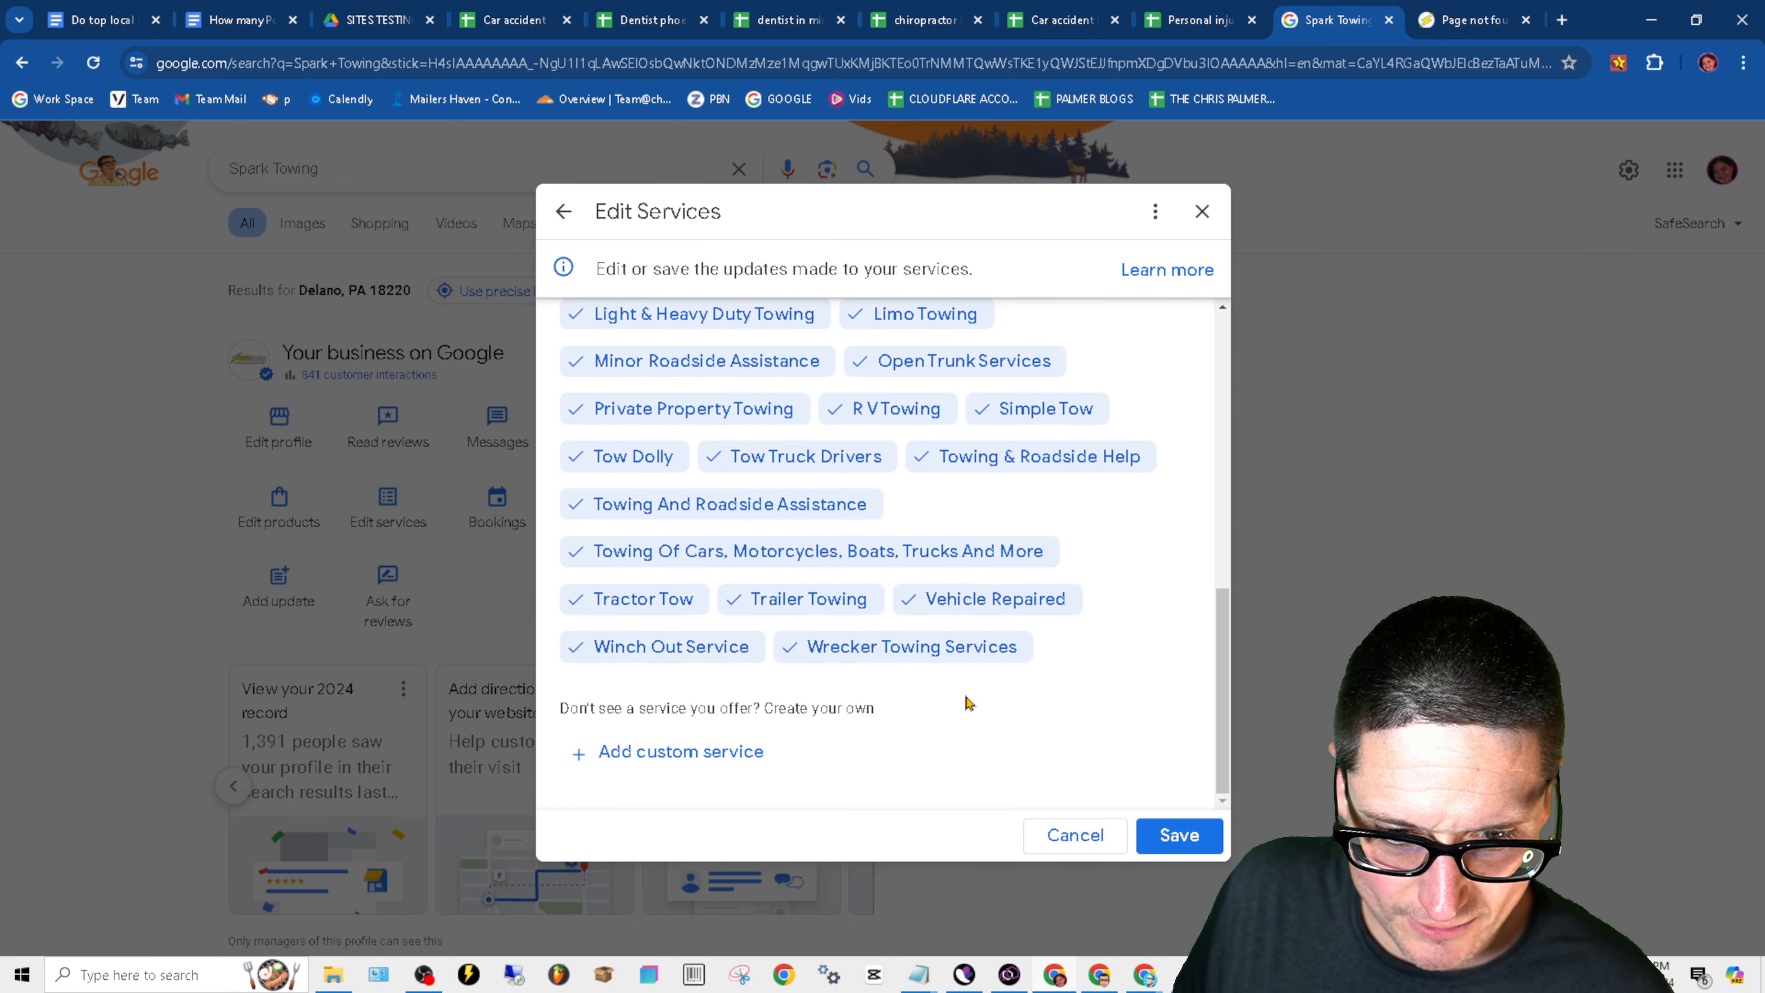
pyautogui.click(948, 654)
pyautogui.click(693, 650)
pyautogui.click(650, 599)
pyautogui.rightClick(634, 604)
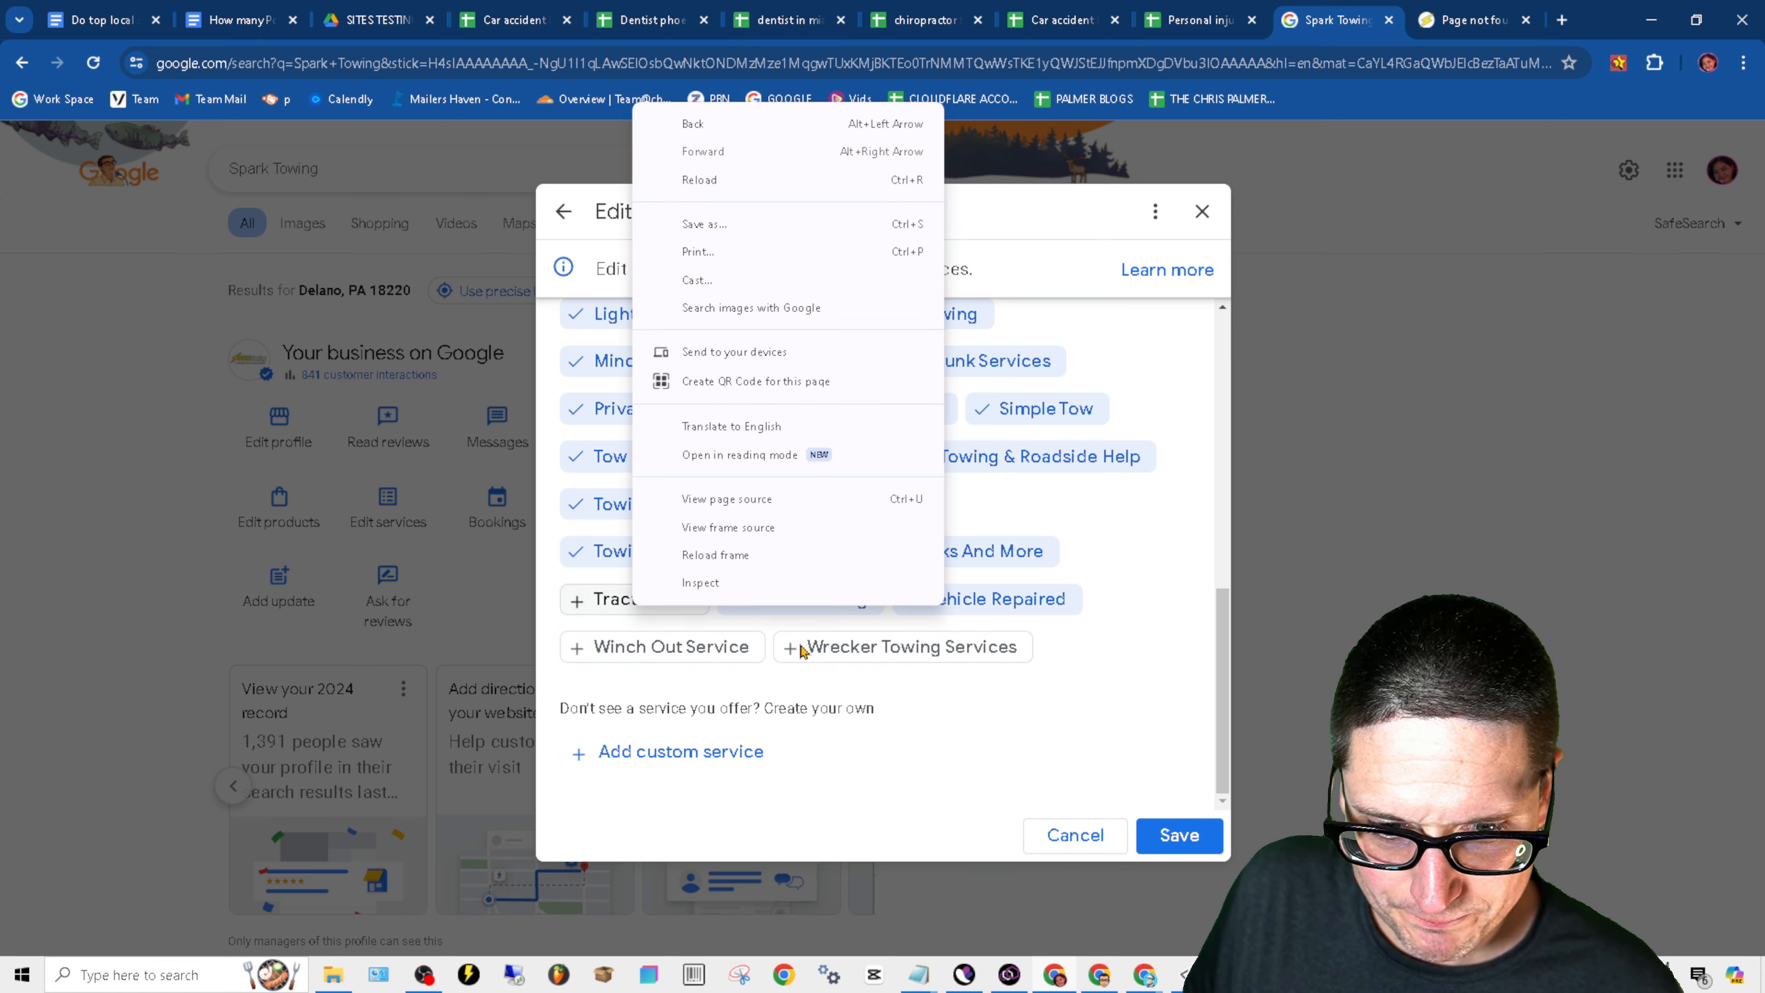
pyautogui.click(1101, 661)
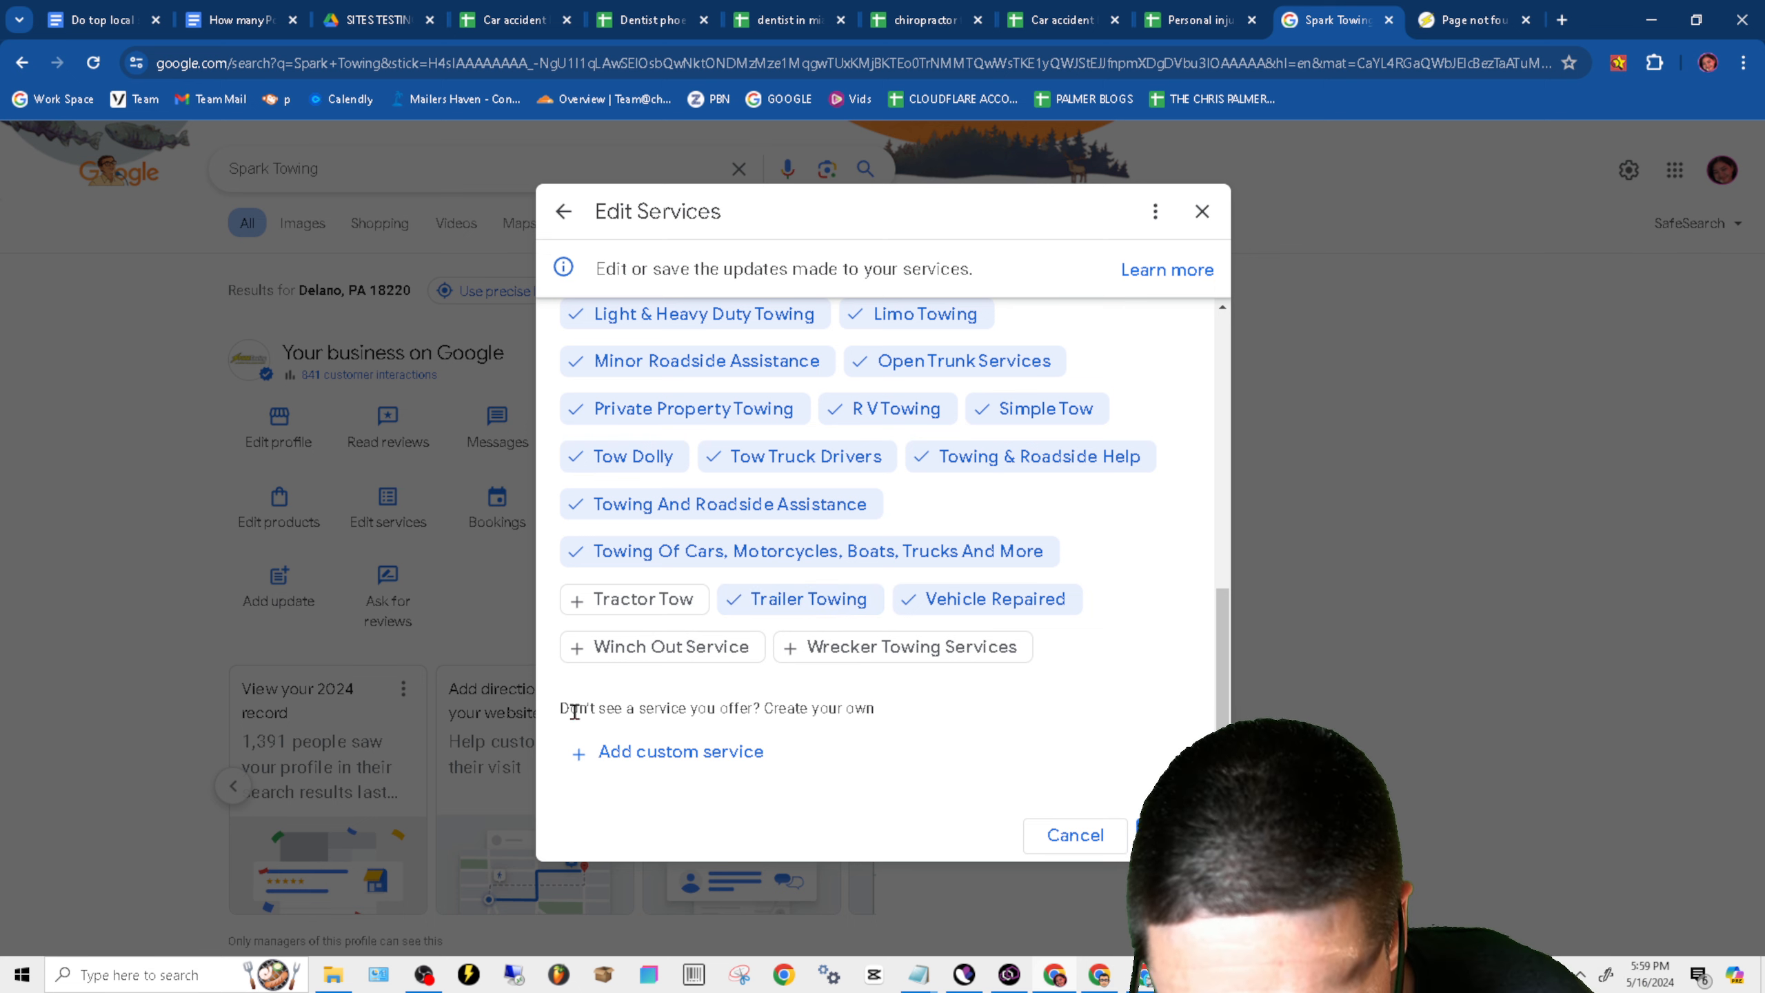
pyautogui.click(1046, 614)
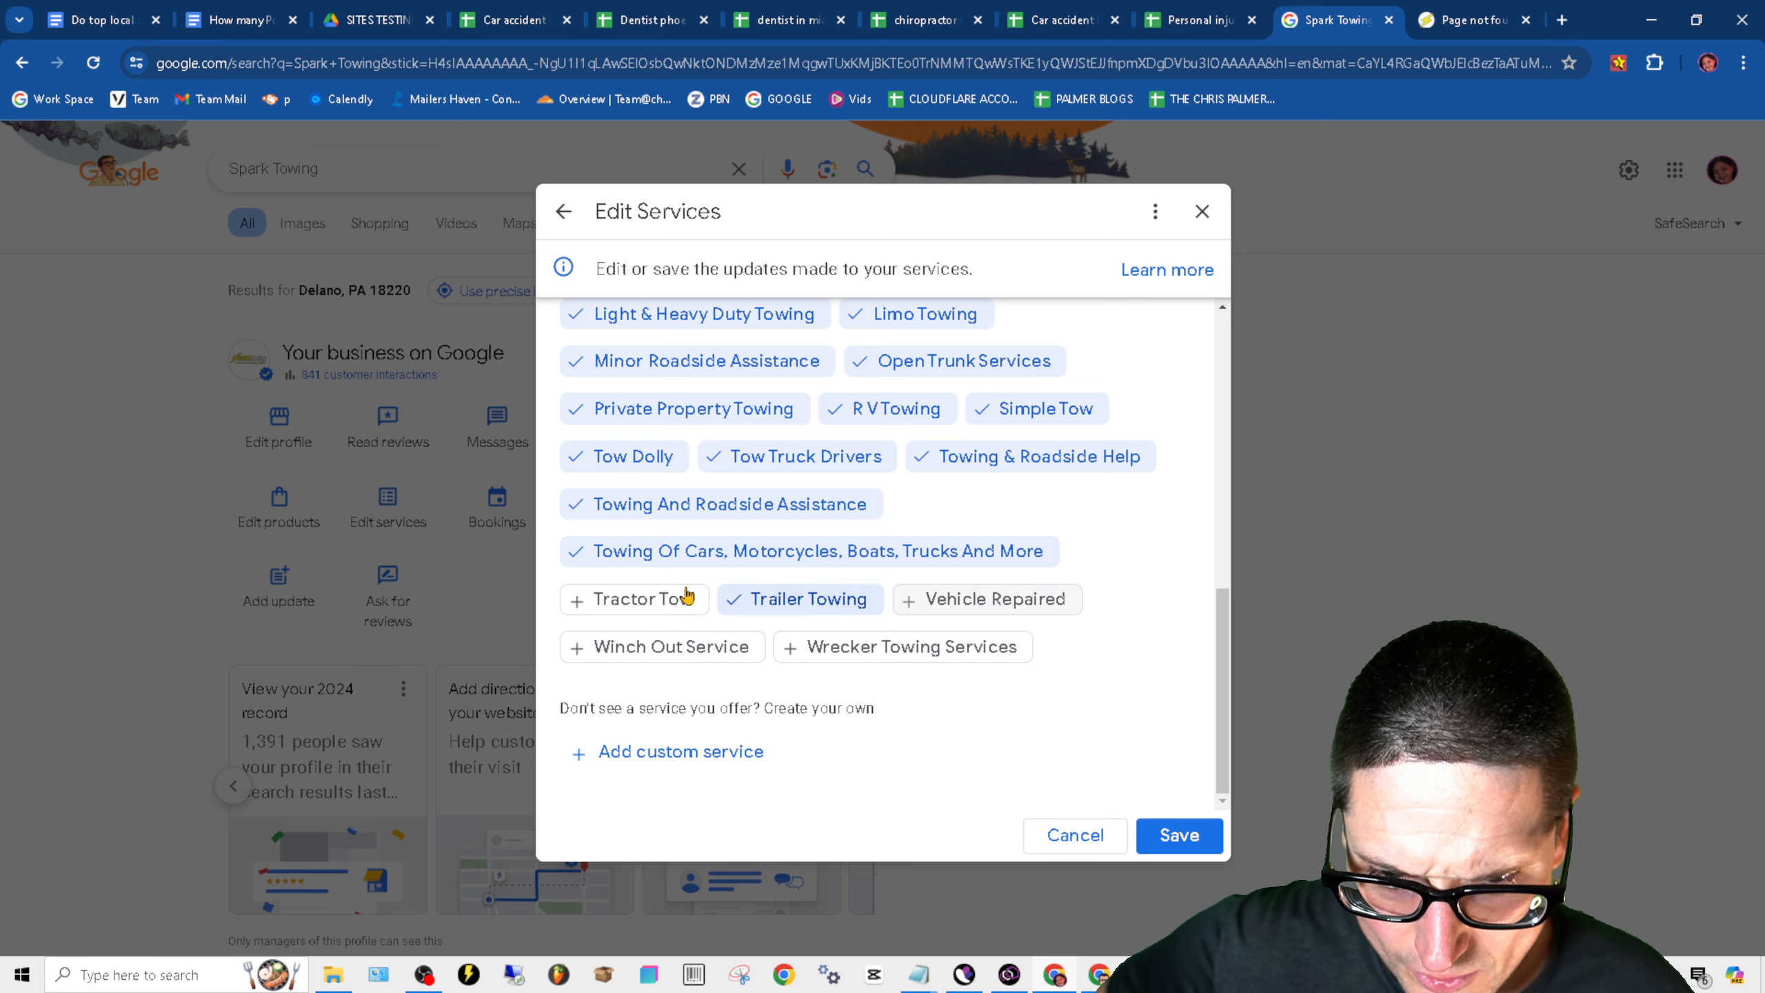
# - Deselect Towing Of Cars, Motorcycles, Boats, Trucks And More, Towing & Roadside Help, Tow Truck Drivers, Tow Dolly, Private Property Towing and Simple Tow
pyautogui.click(784, 551)
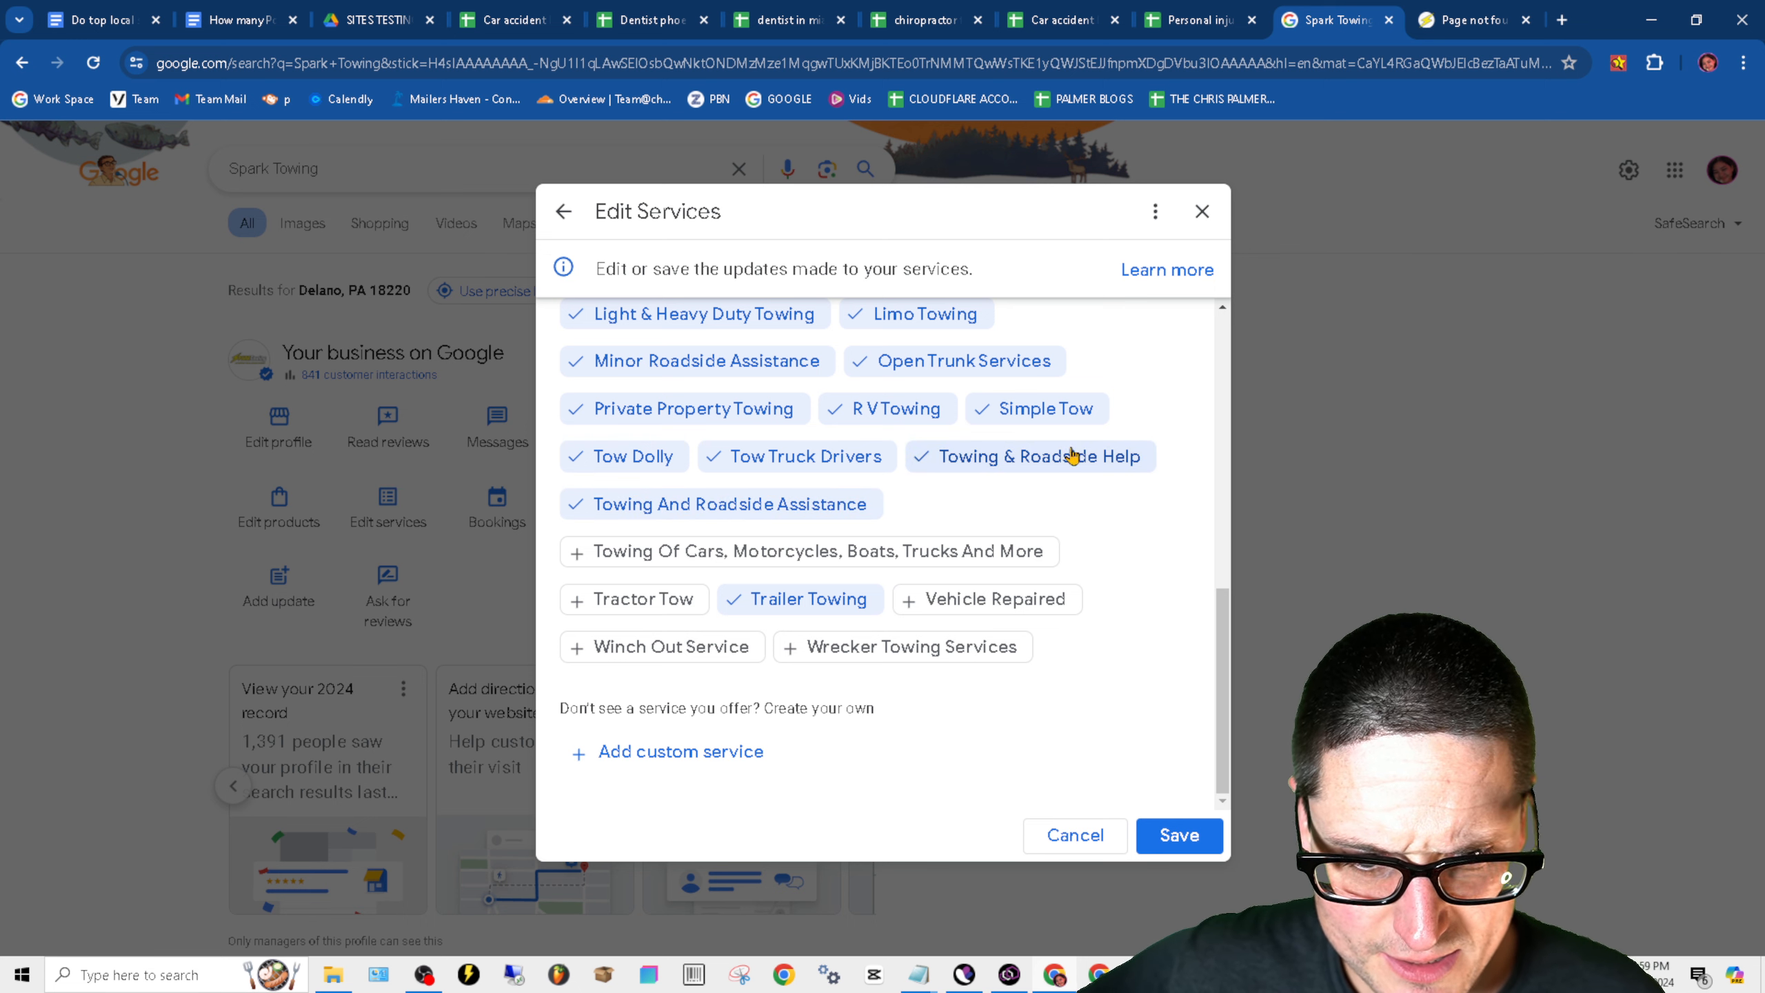
pyautogui.click(1030, 464)
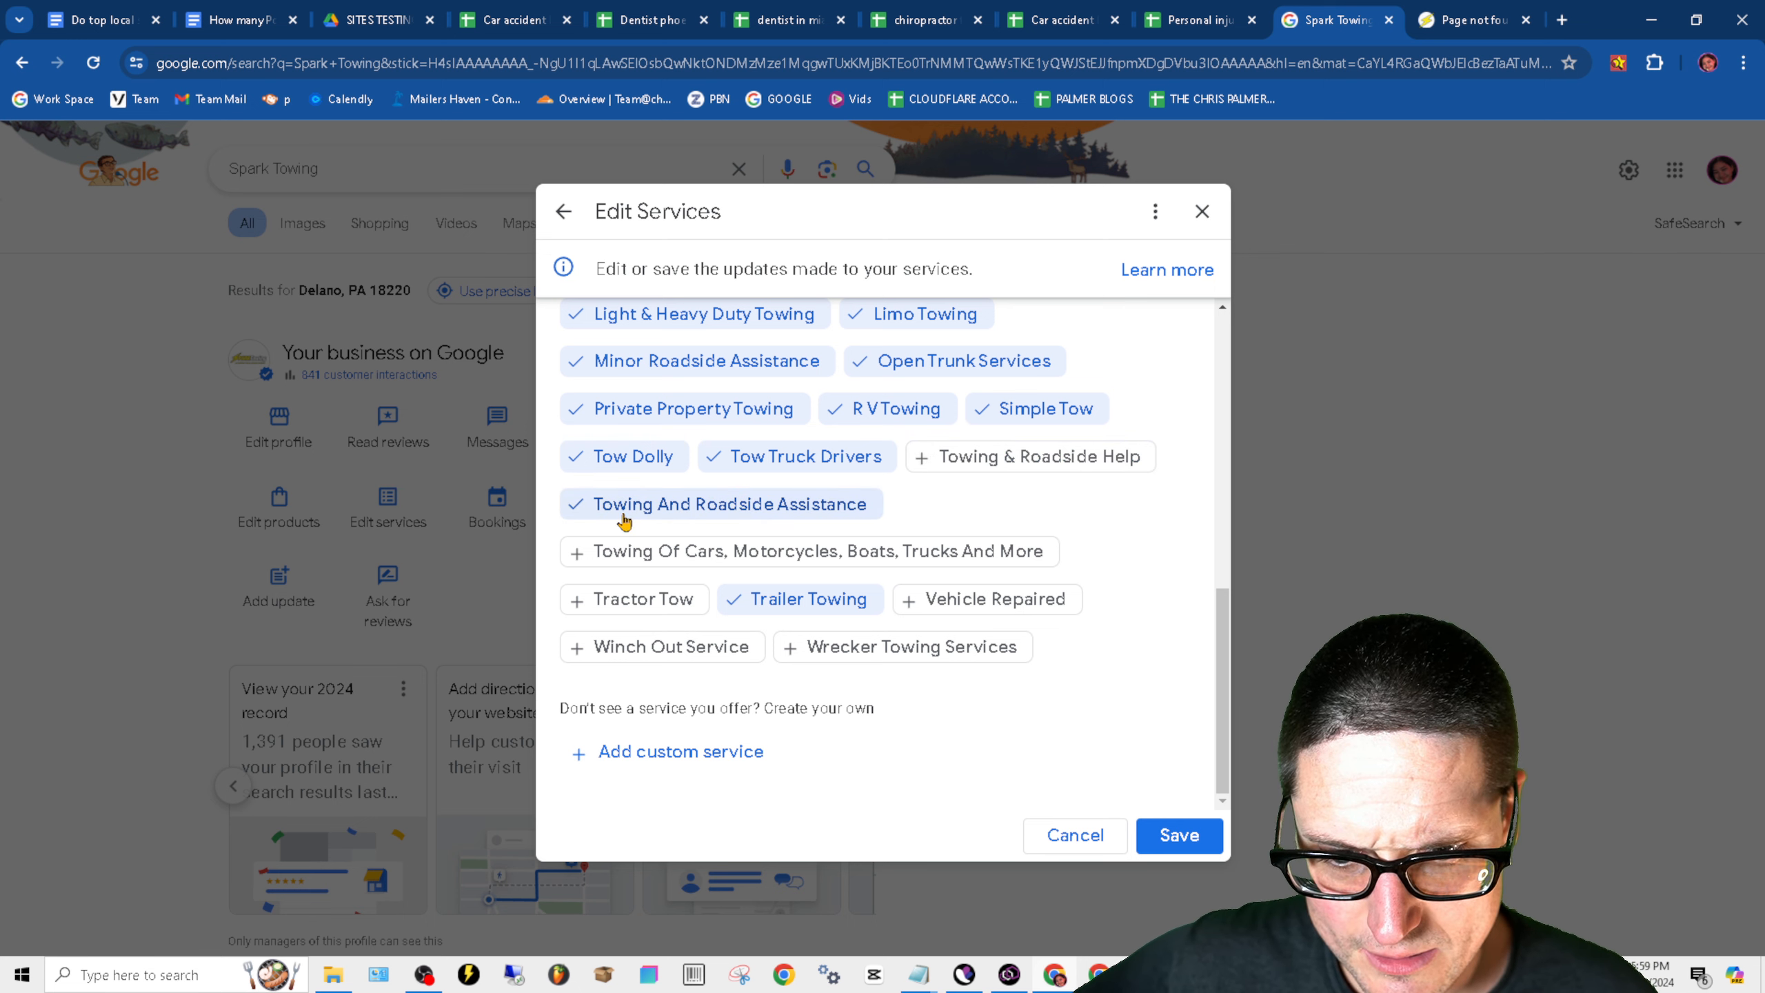
pyautogui.click(813, 465)
pyautogui.click(664, 456)
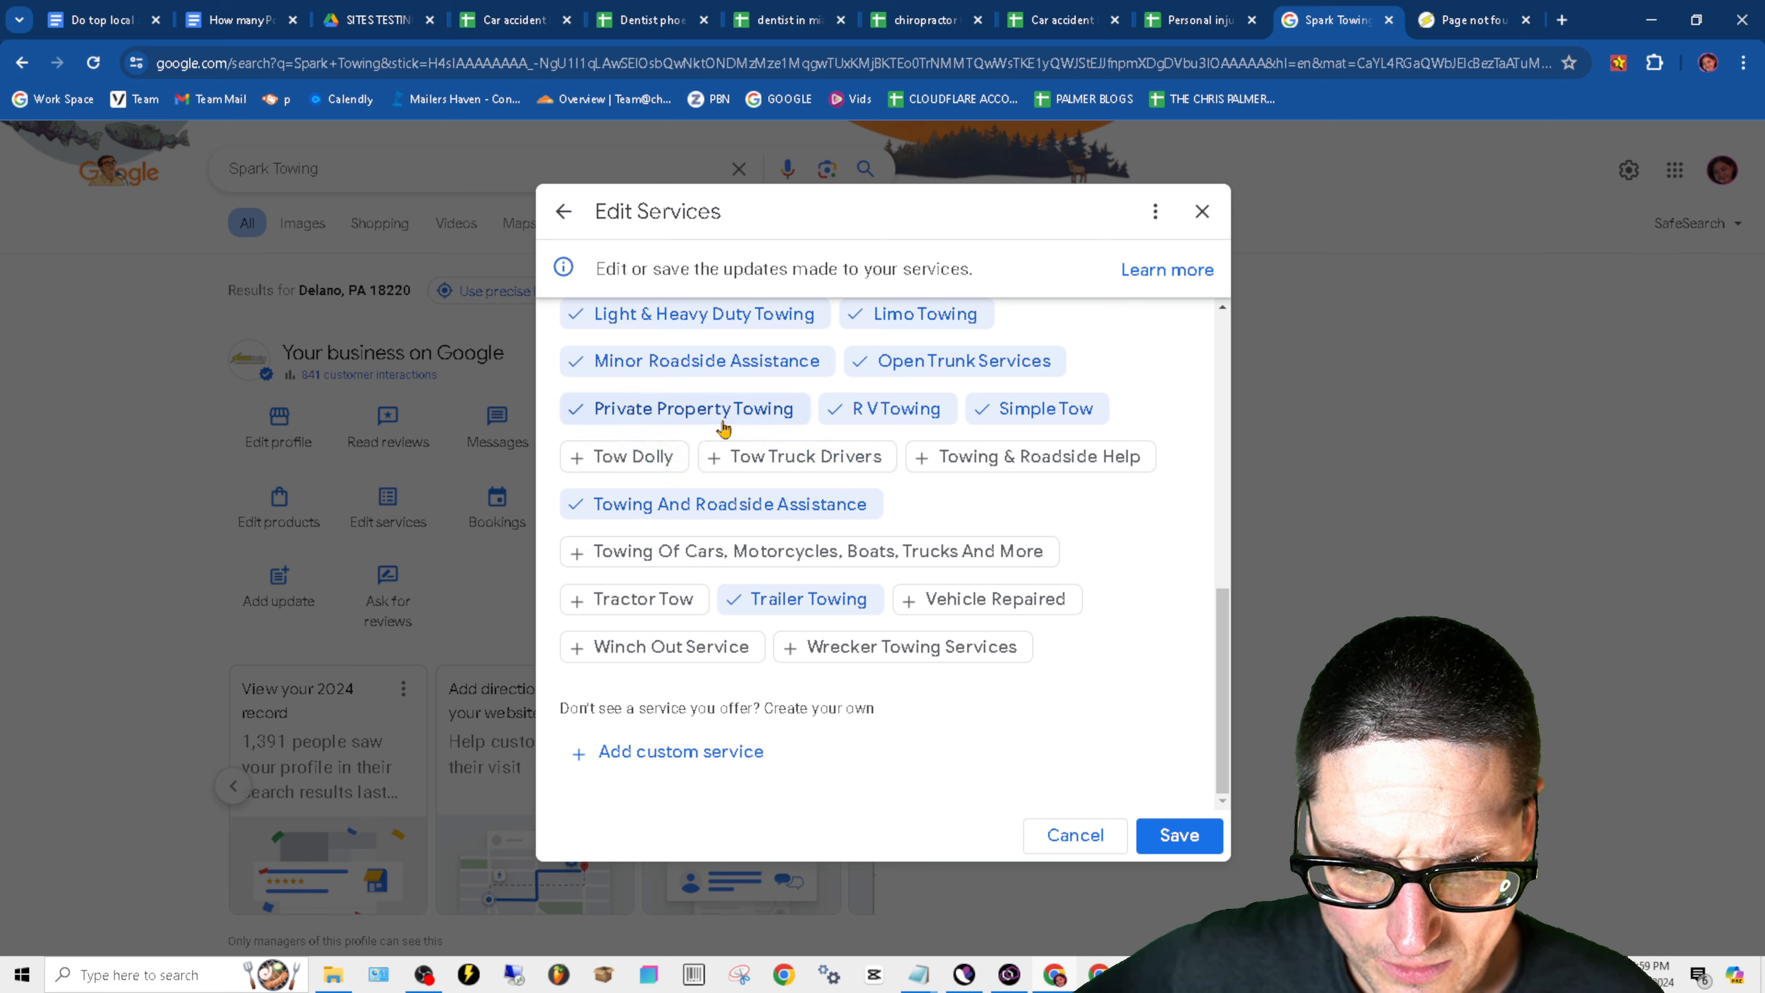
pyautogui.click(723, 416)
pyautogui.click(1036, 412)
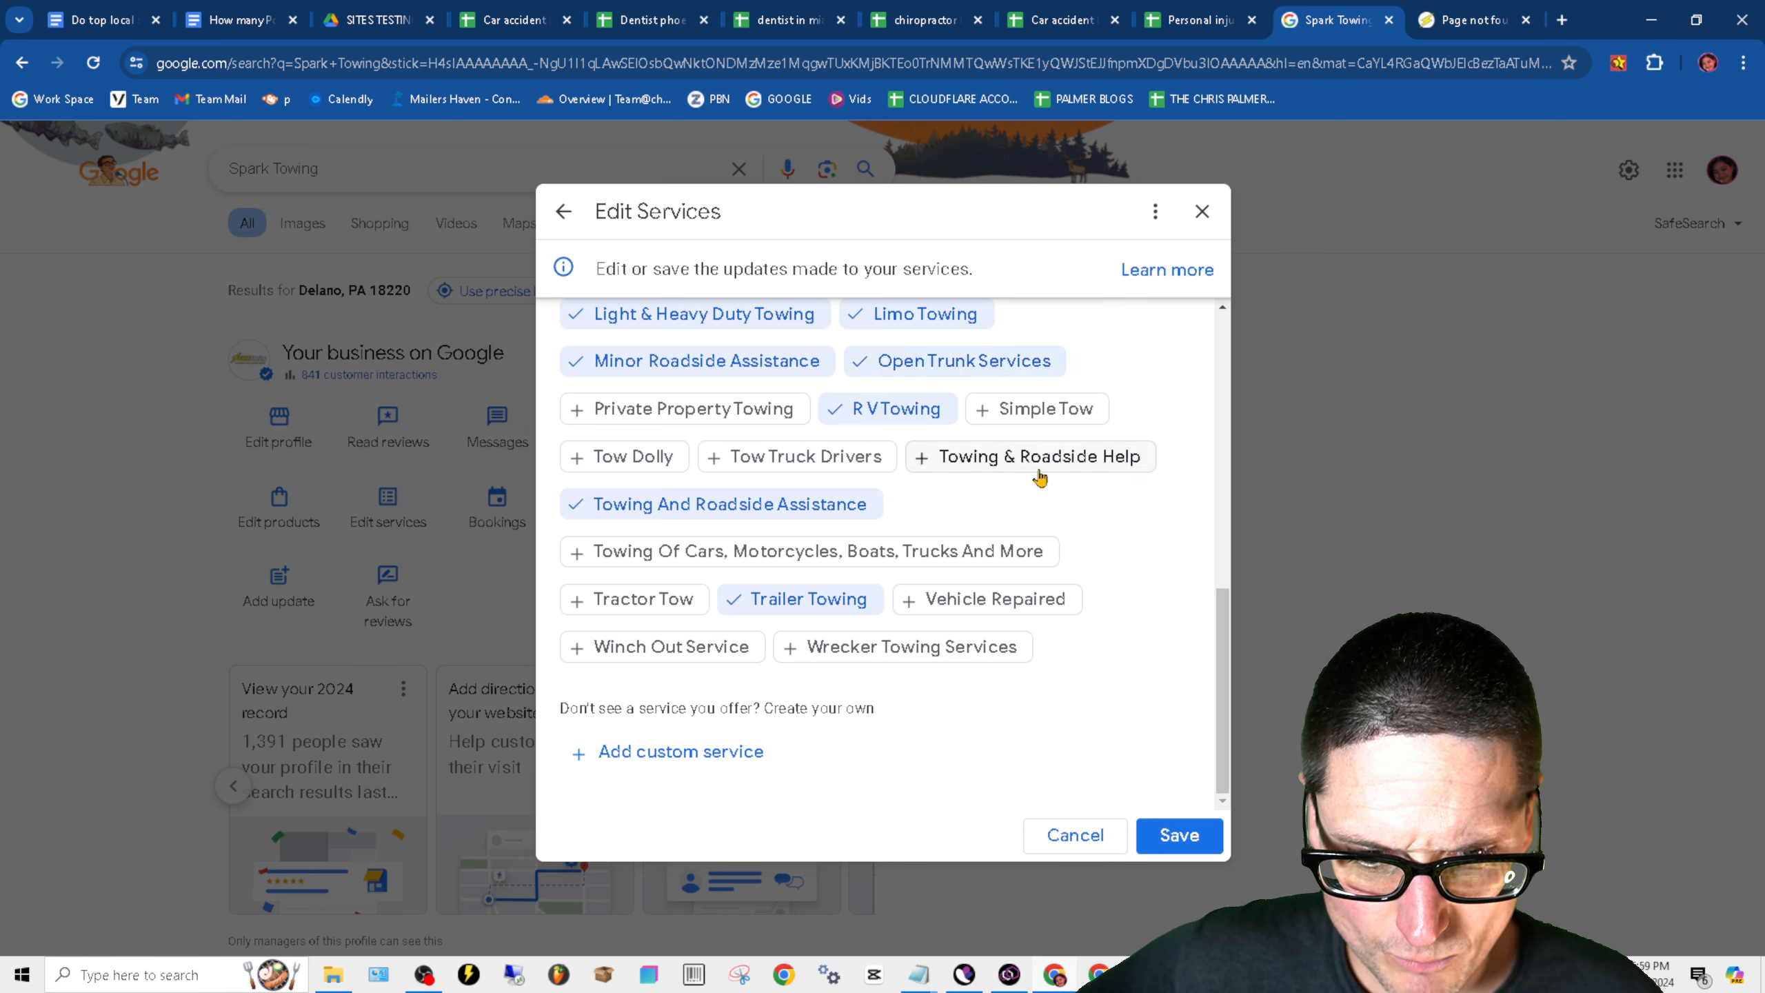
# - Deselect the Minor Roadside Assistance and Open Trunk Services entries from the towing services
pyautogui.scroll(3, 1042, 487)
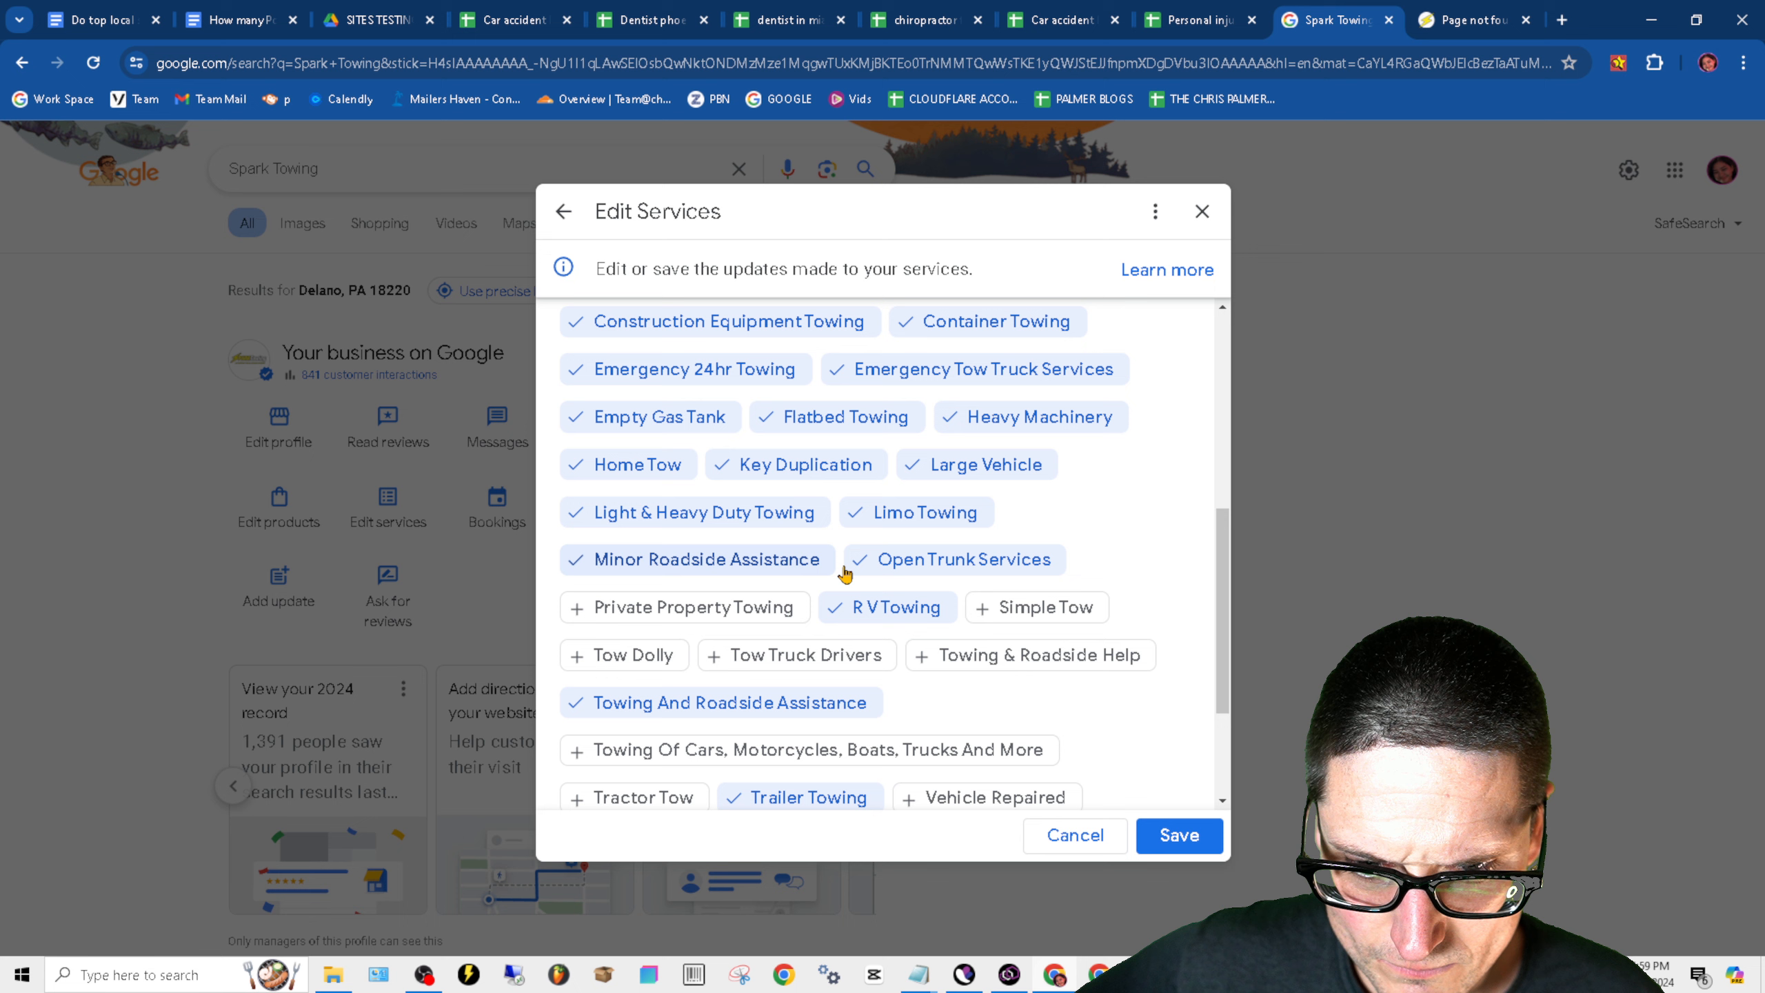
pyautogui.click(751, 575)
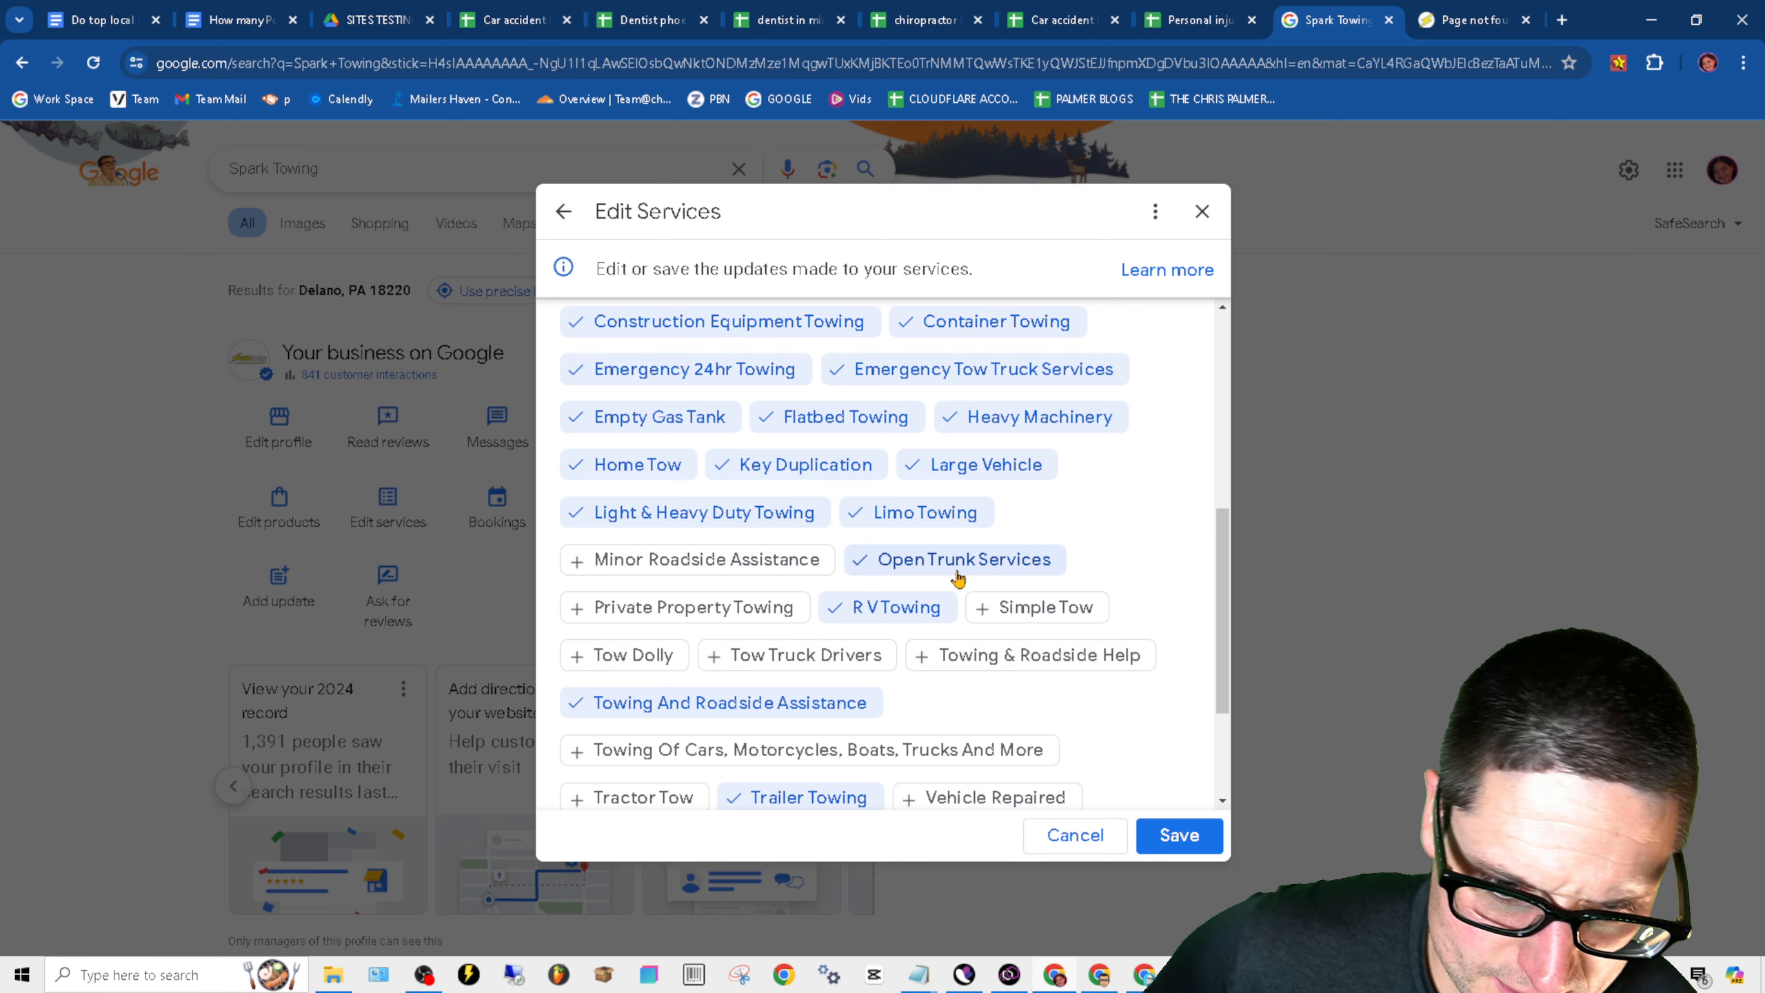
pyautogui.click(998, 566)
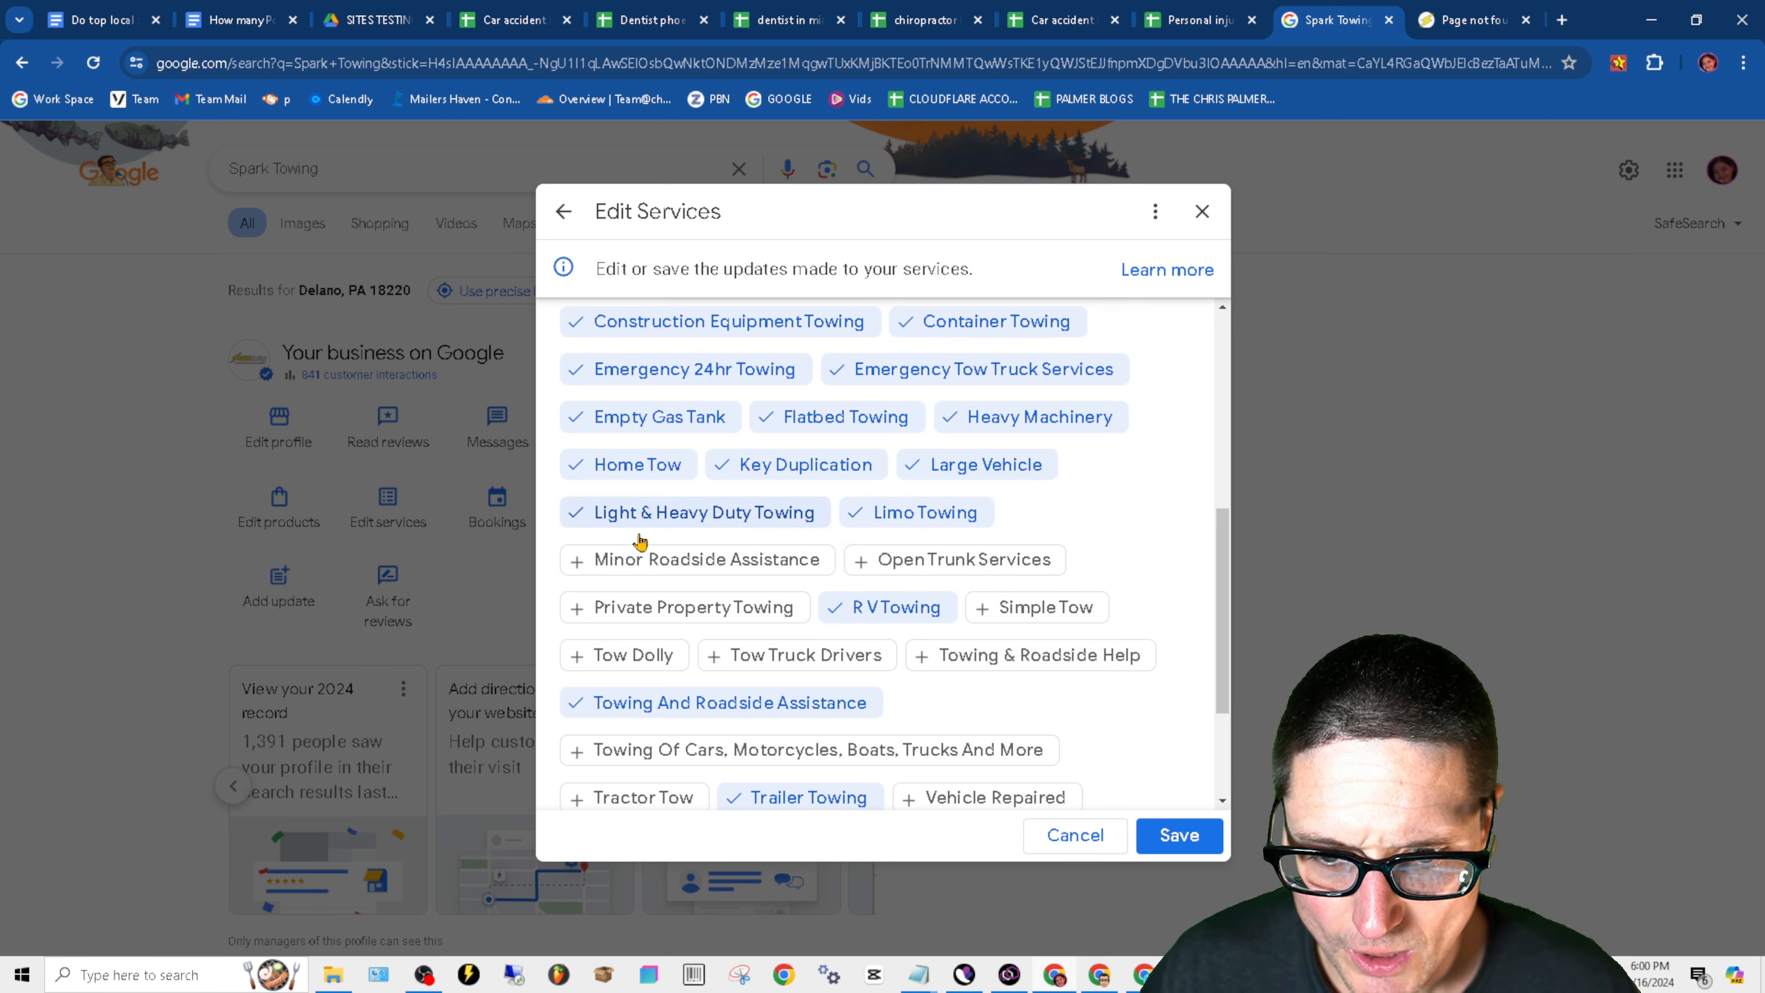
pyautogui.rightClick(703, 522)
pyautogui.click(1178, 560)
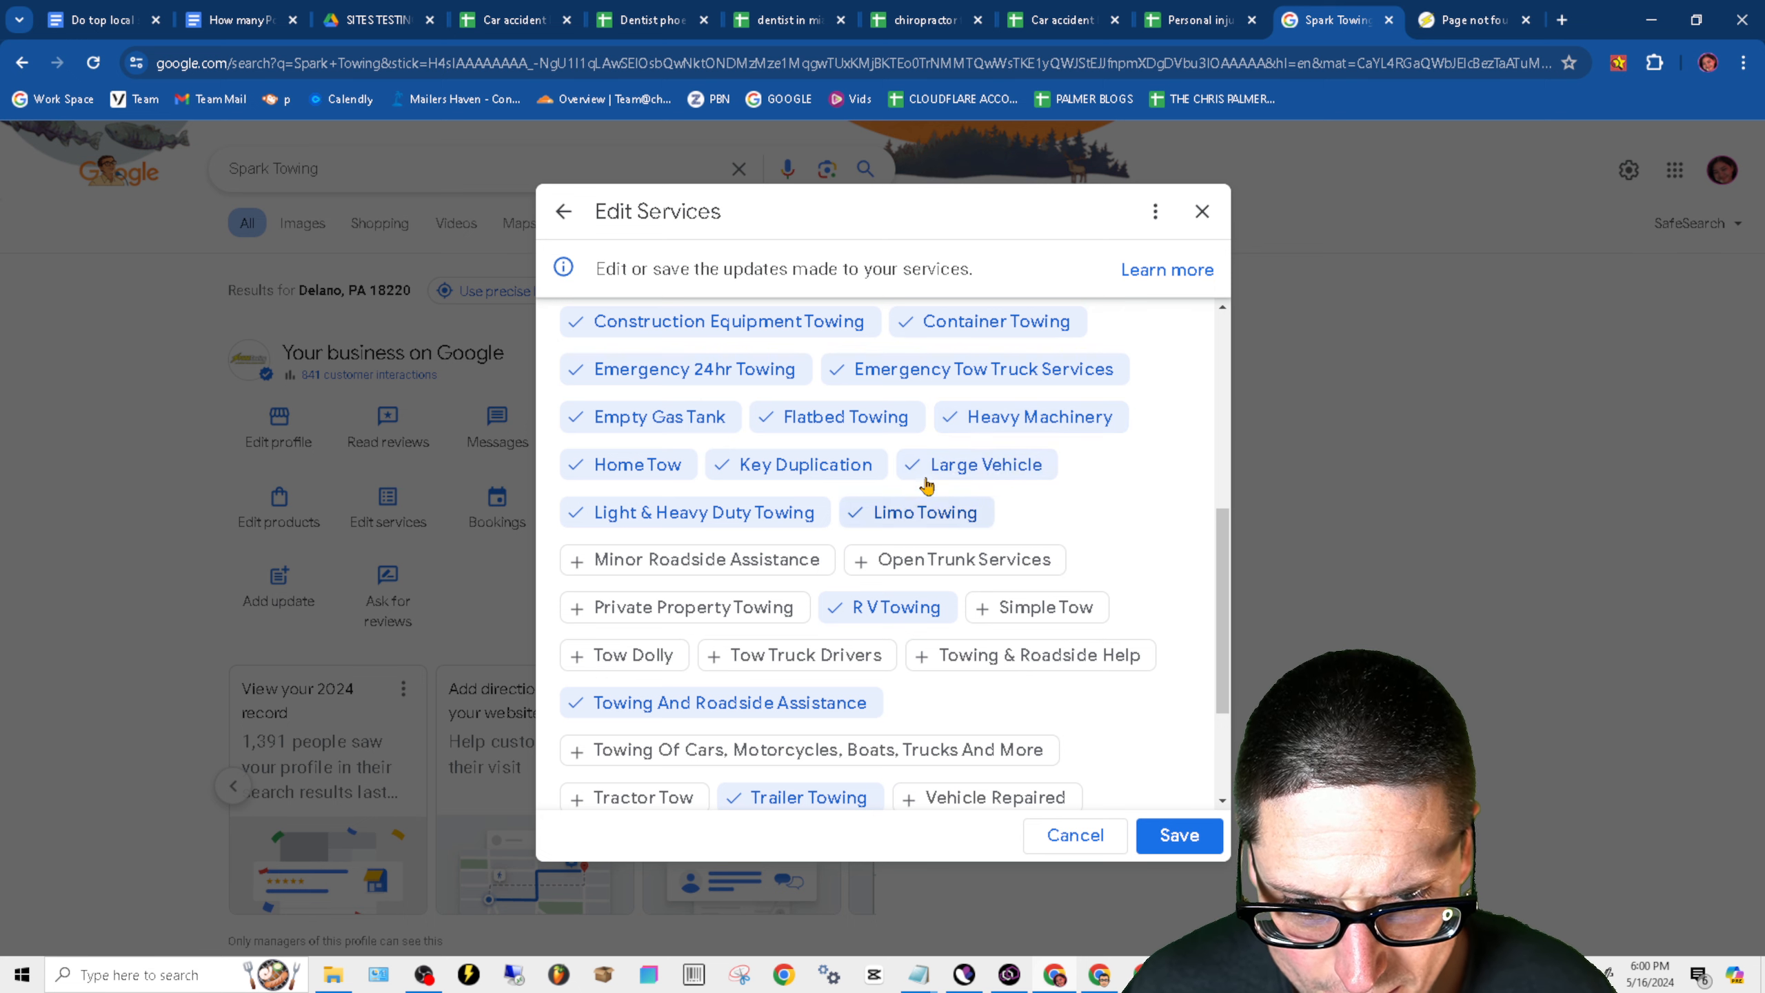
# - Deselect Key Duplication, Home Tow, Empty Gas Tank and Emergency Tow Truck Services from the towing services
pyautogui.click(796, 473)
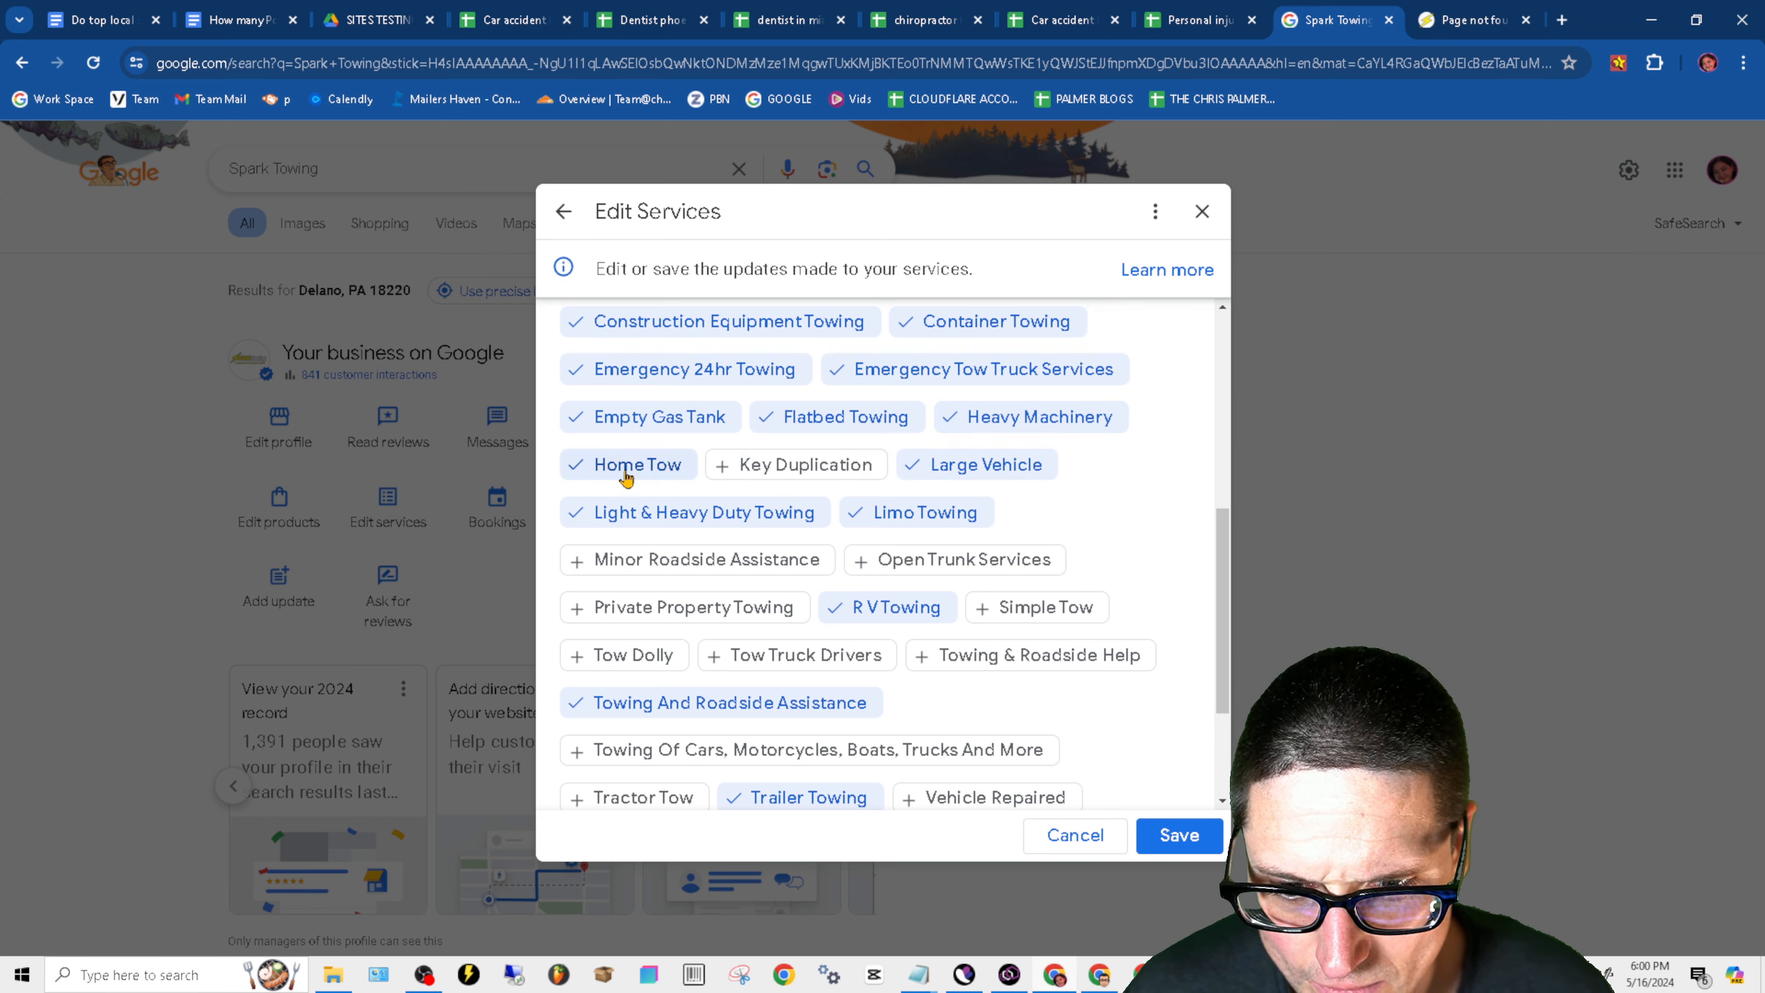
pyautogui.click(621, 466)
pyautogui.click(675, 425)
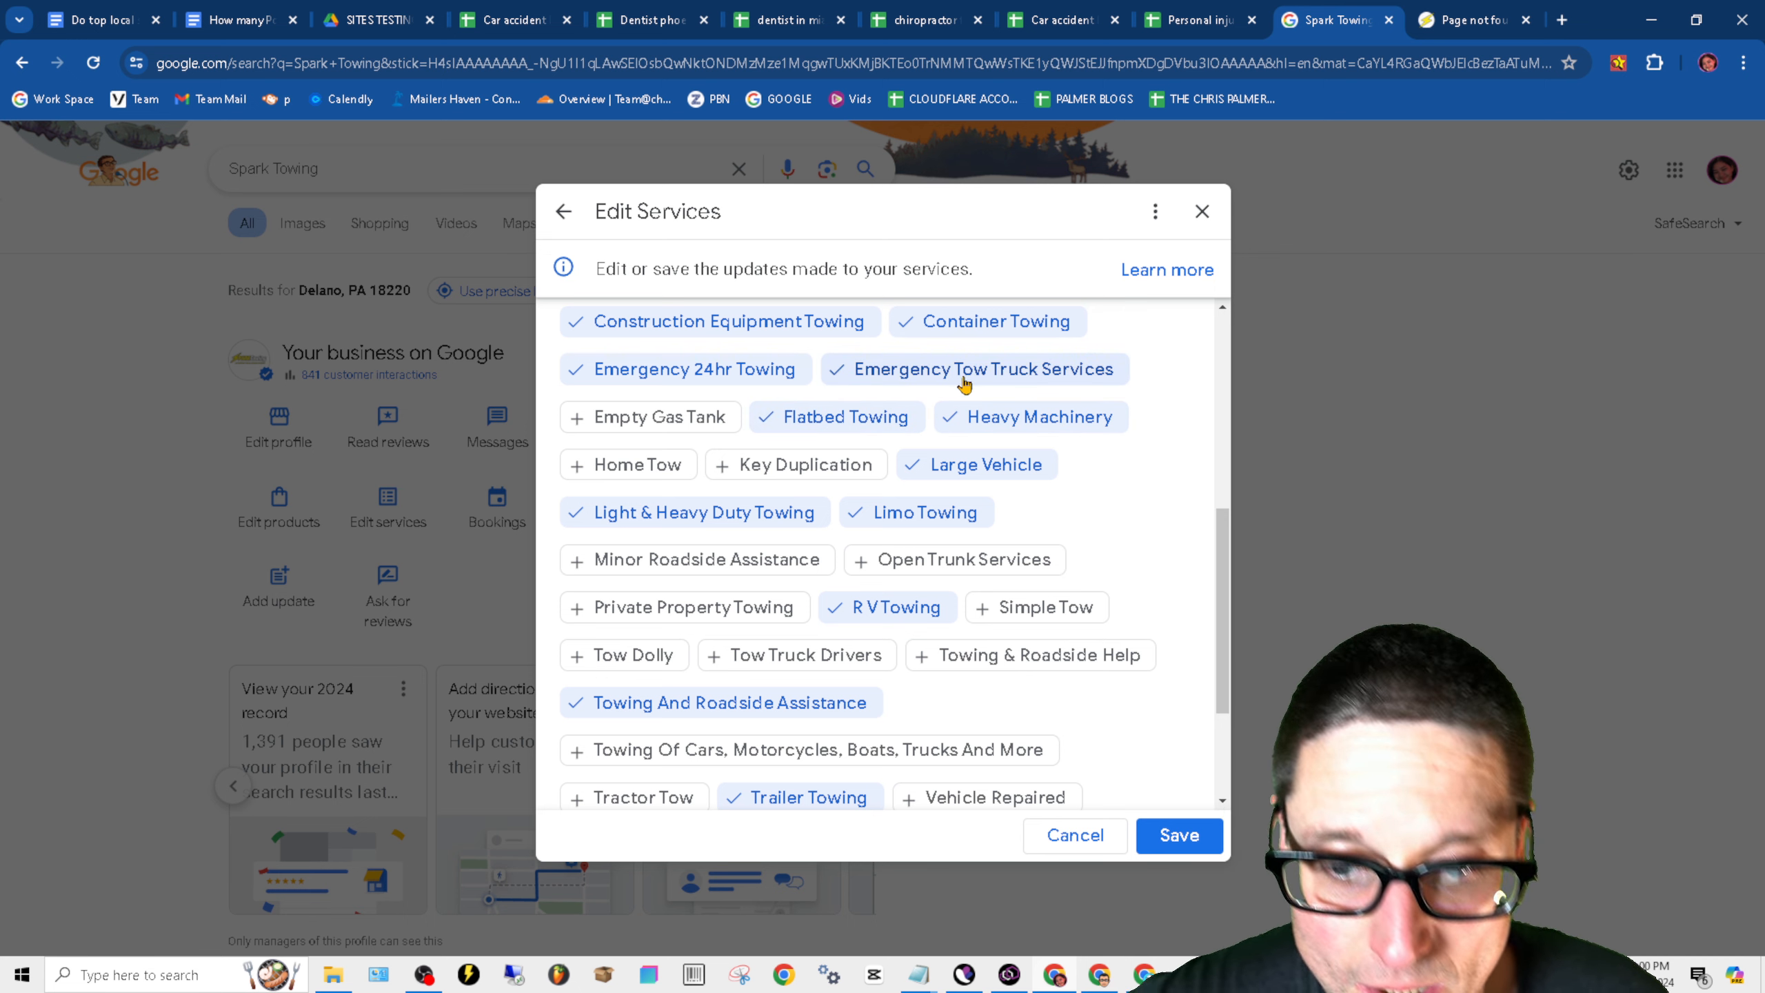
pyautogui.scroll(2, 1088, 576)
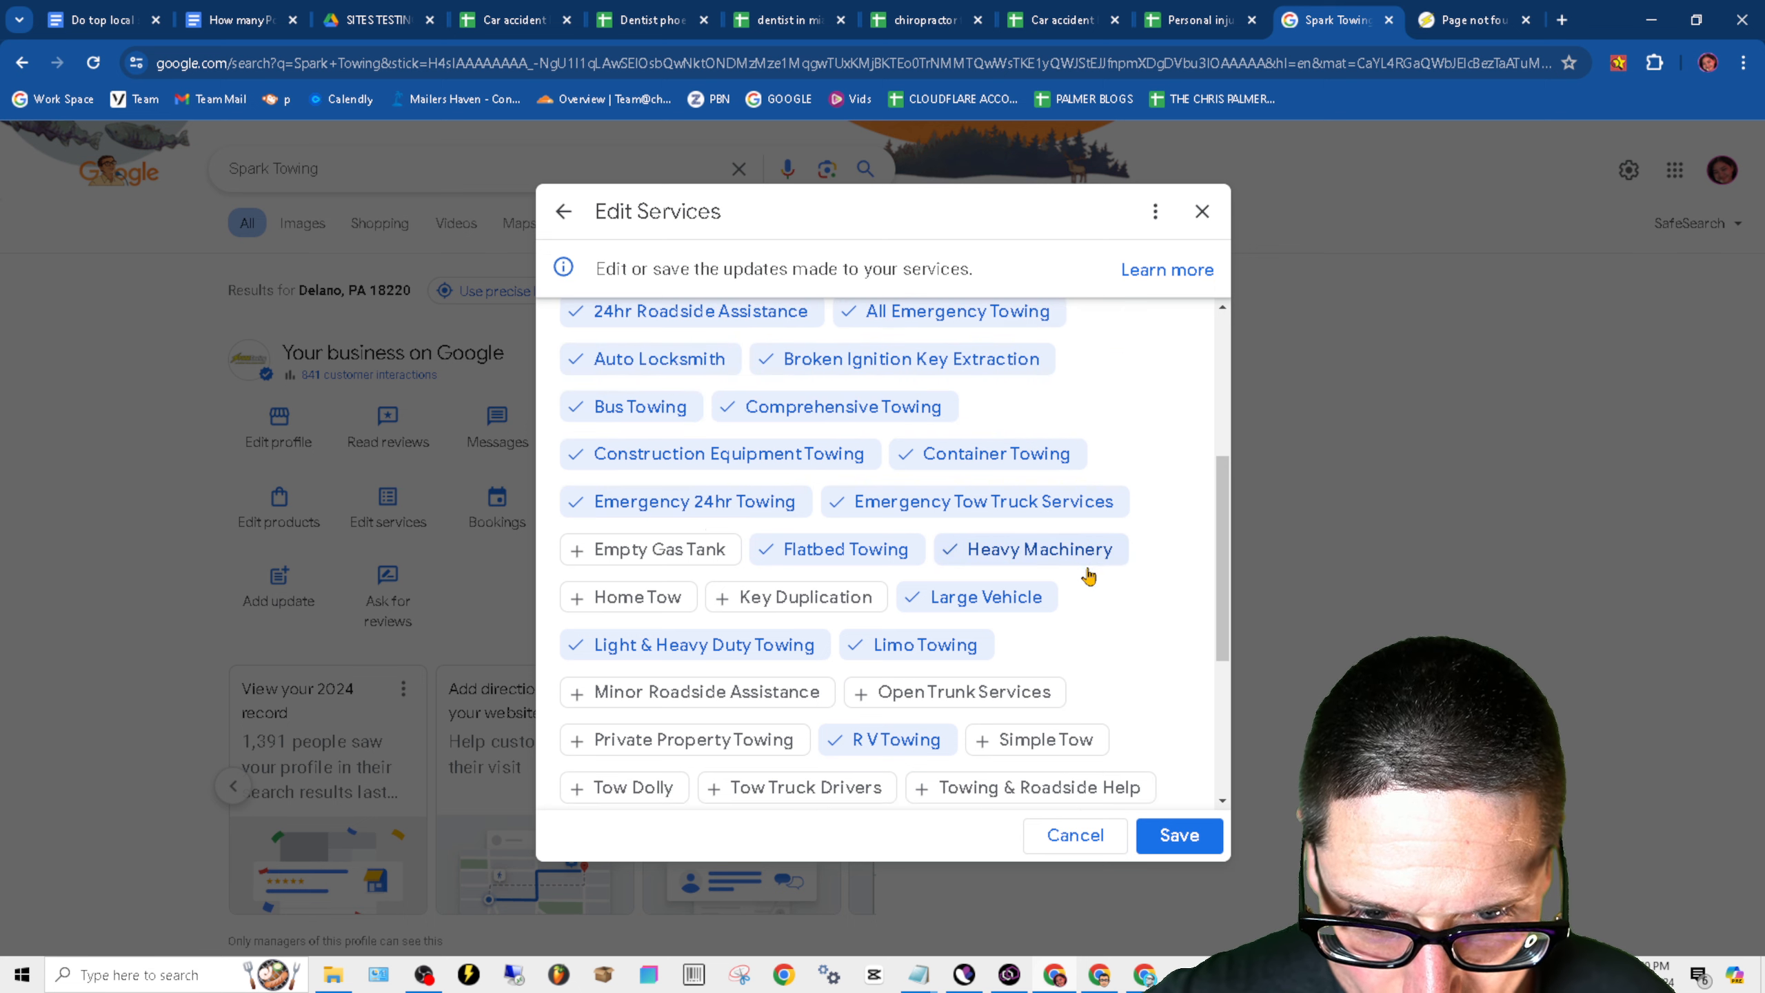
pyautogui.click(1029, 509)
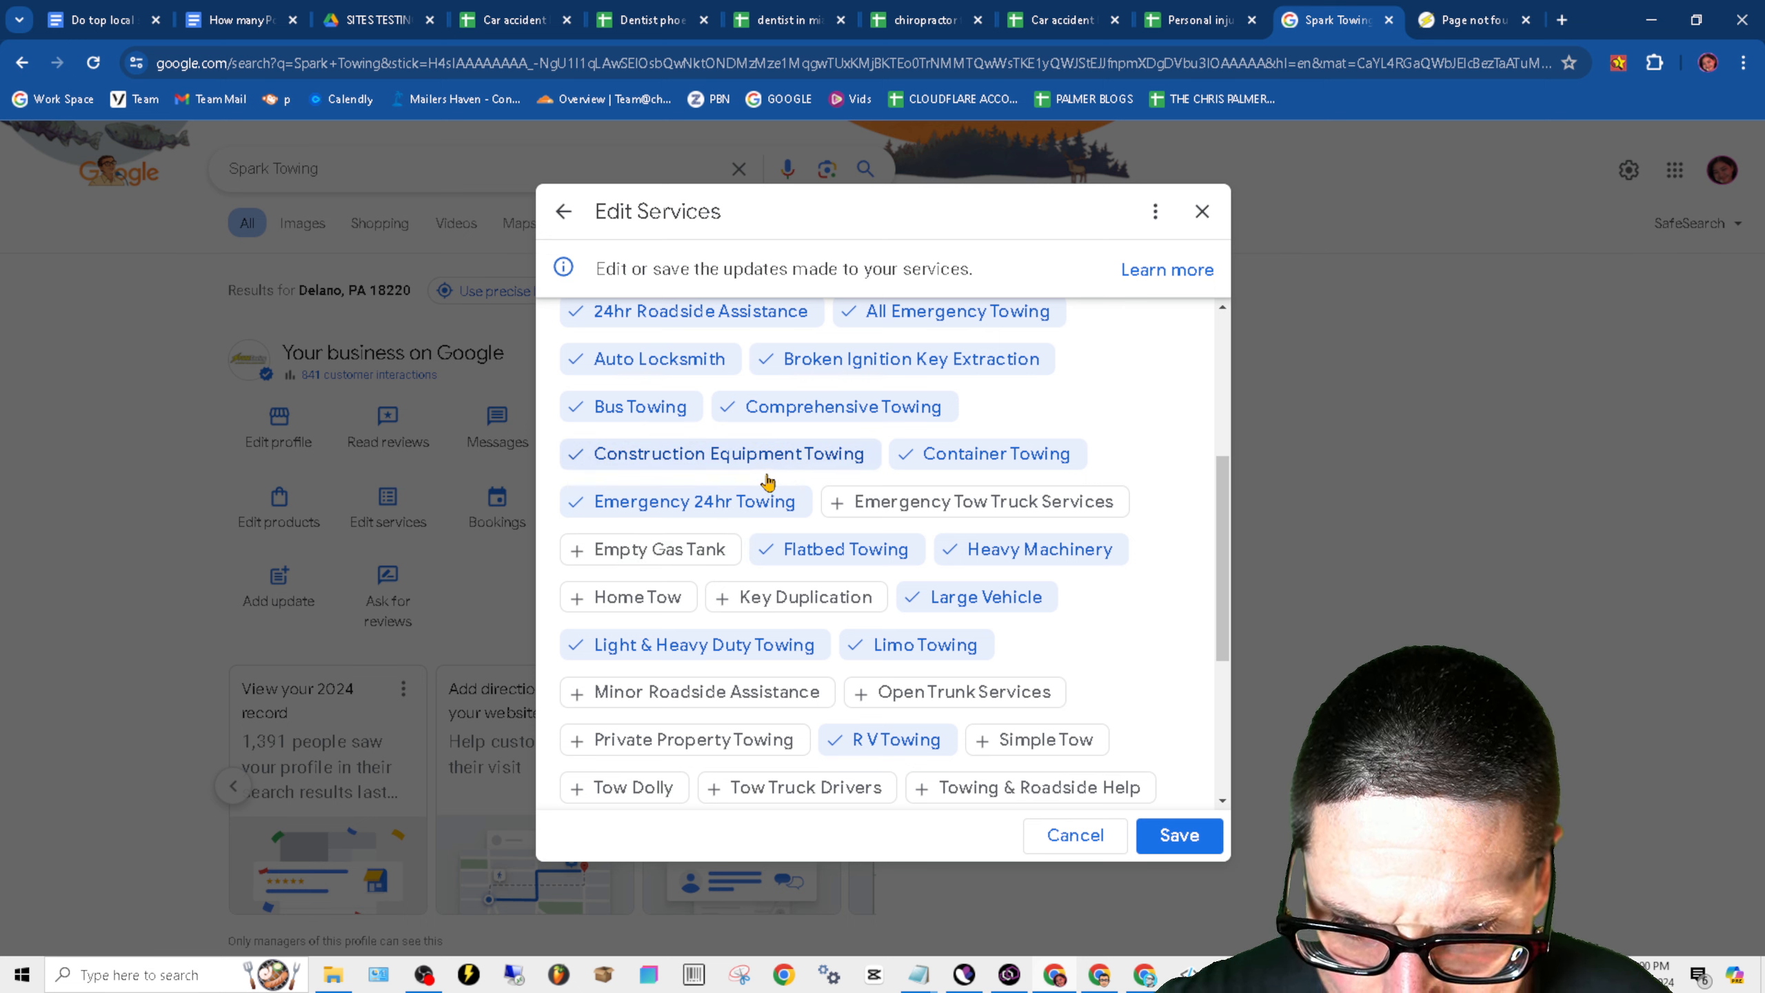
# - Deselect Container Towing, Comprehensive Towing, 24hr Roadside Assistance and Auto Locksmith from the towing services
pyautogui.click(983, 454)
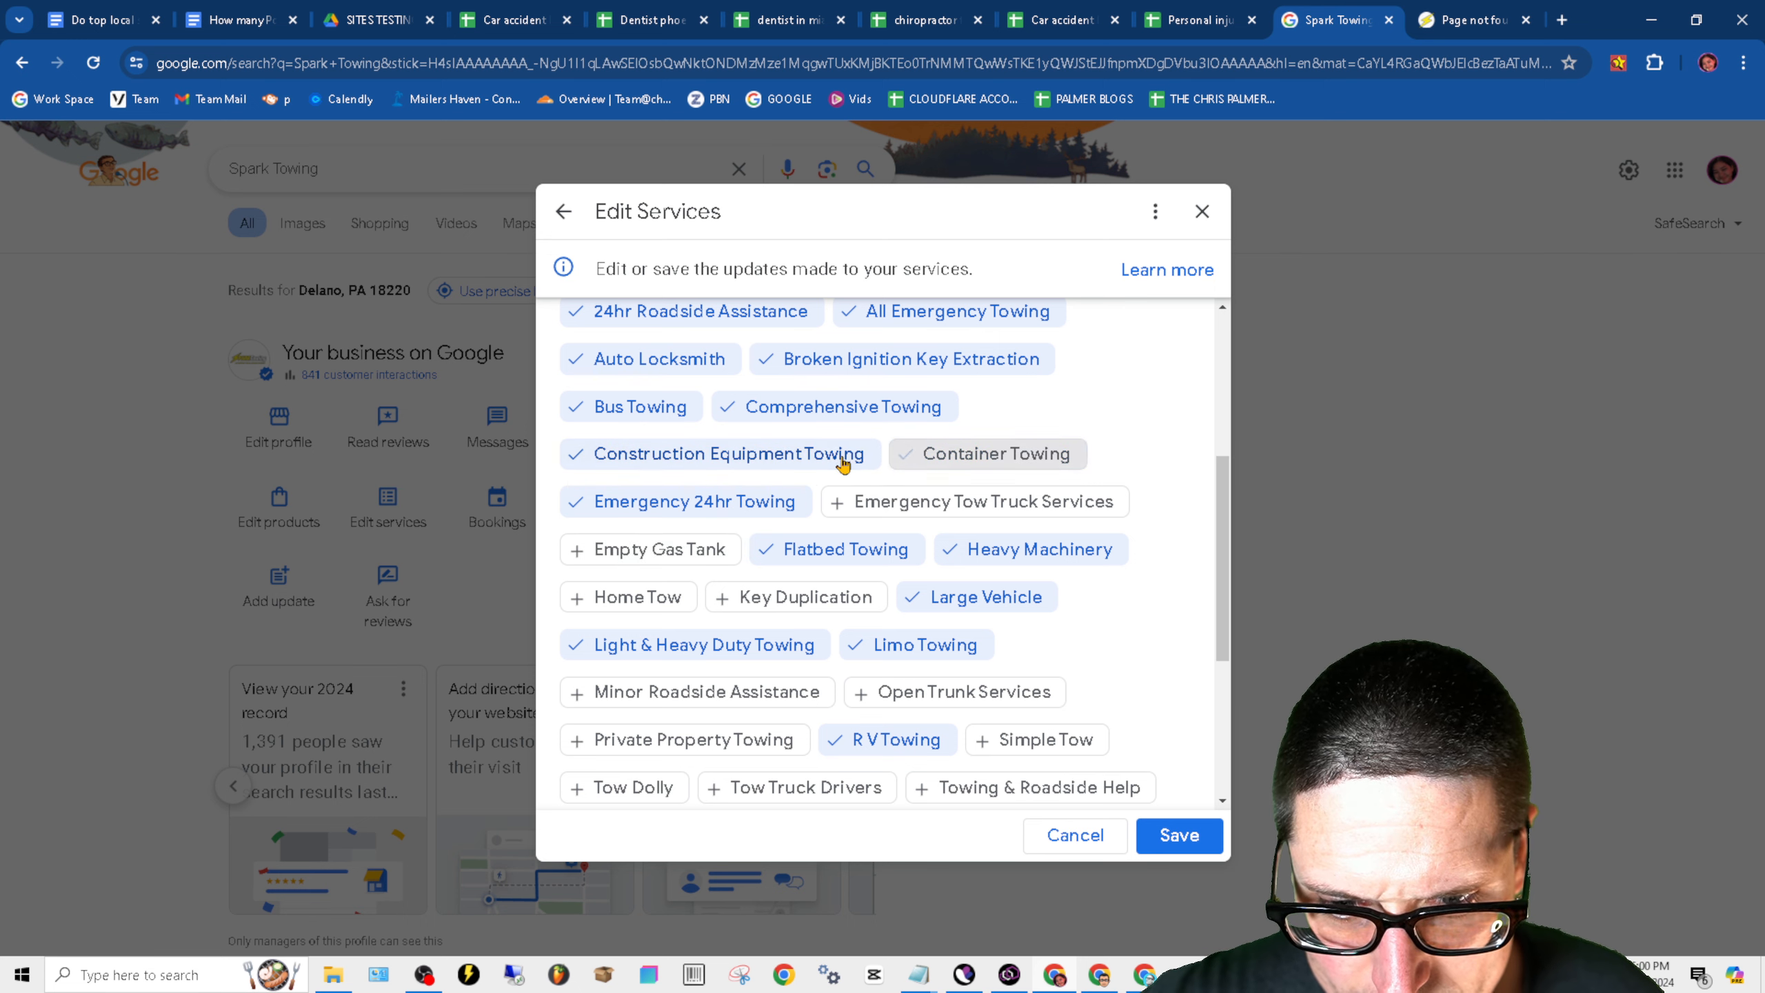
pyautogui.click(860, 416)
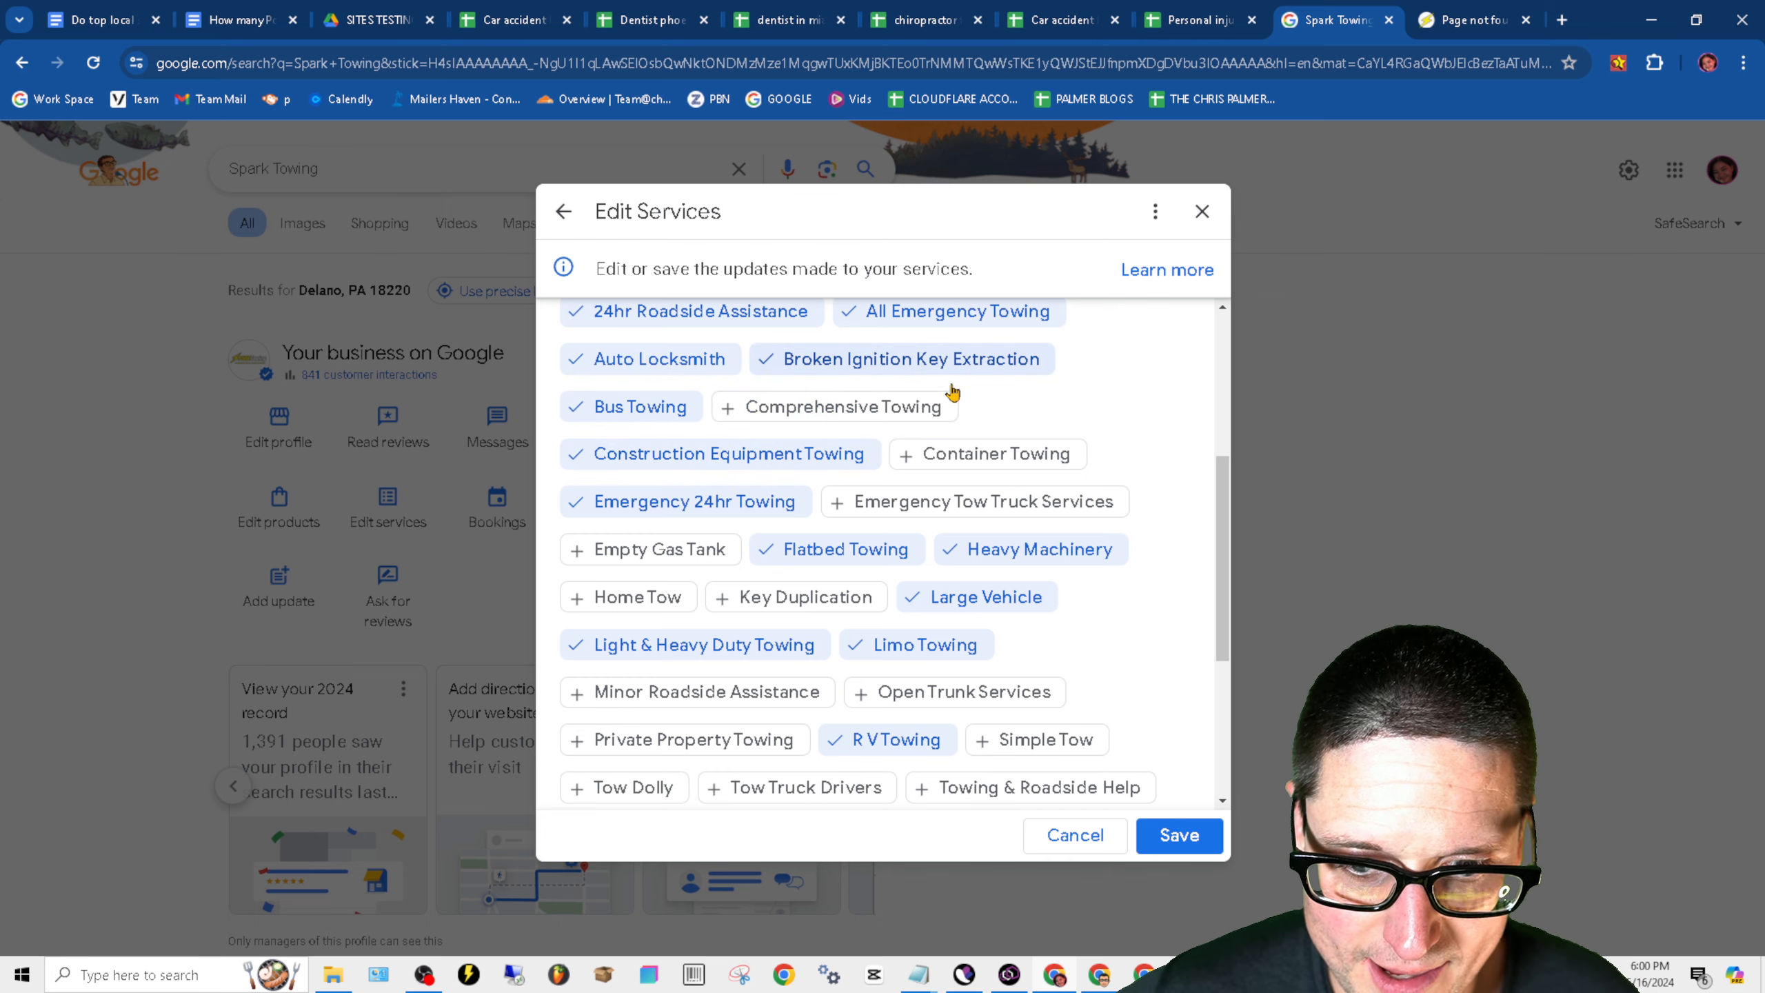
pyautogui.scroll(2, 1087, 526)
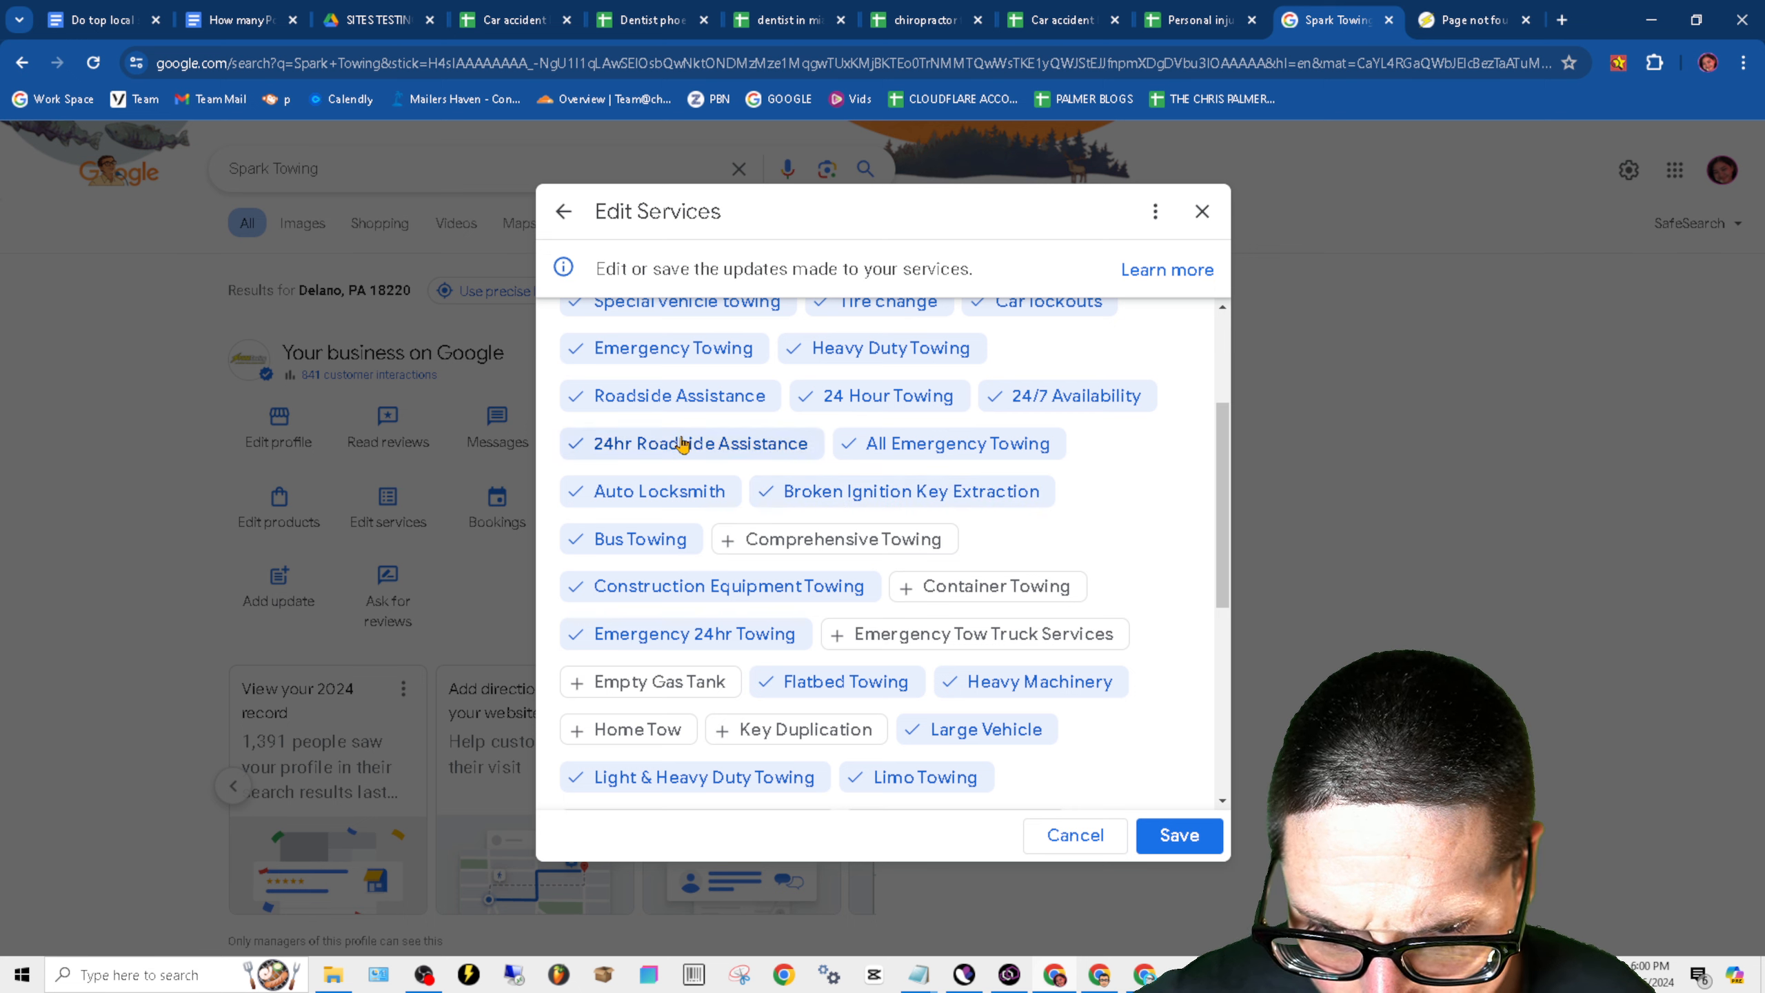
pyautogui.click(702, 446)
pyautogui.click(708, 497)
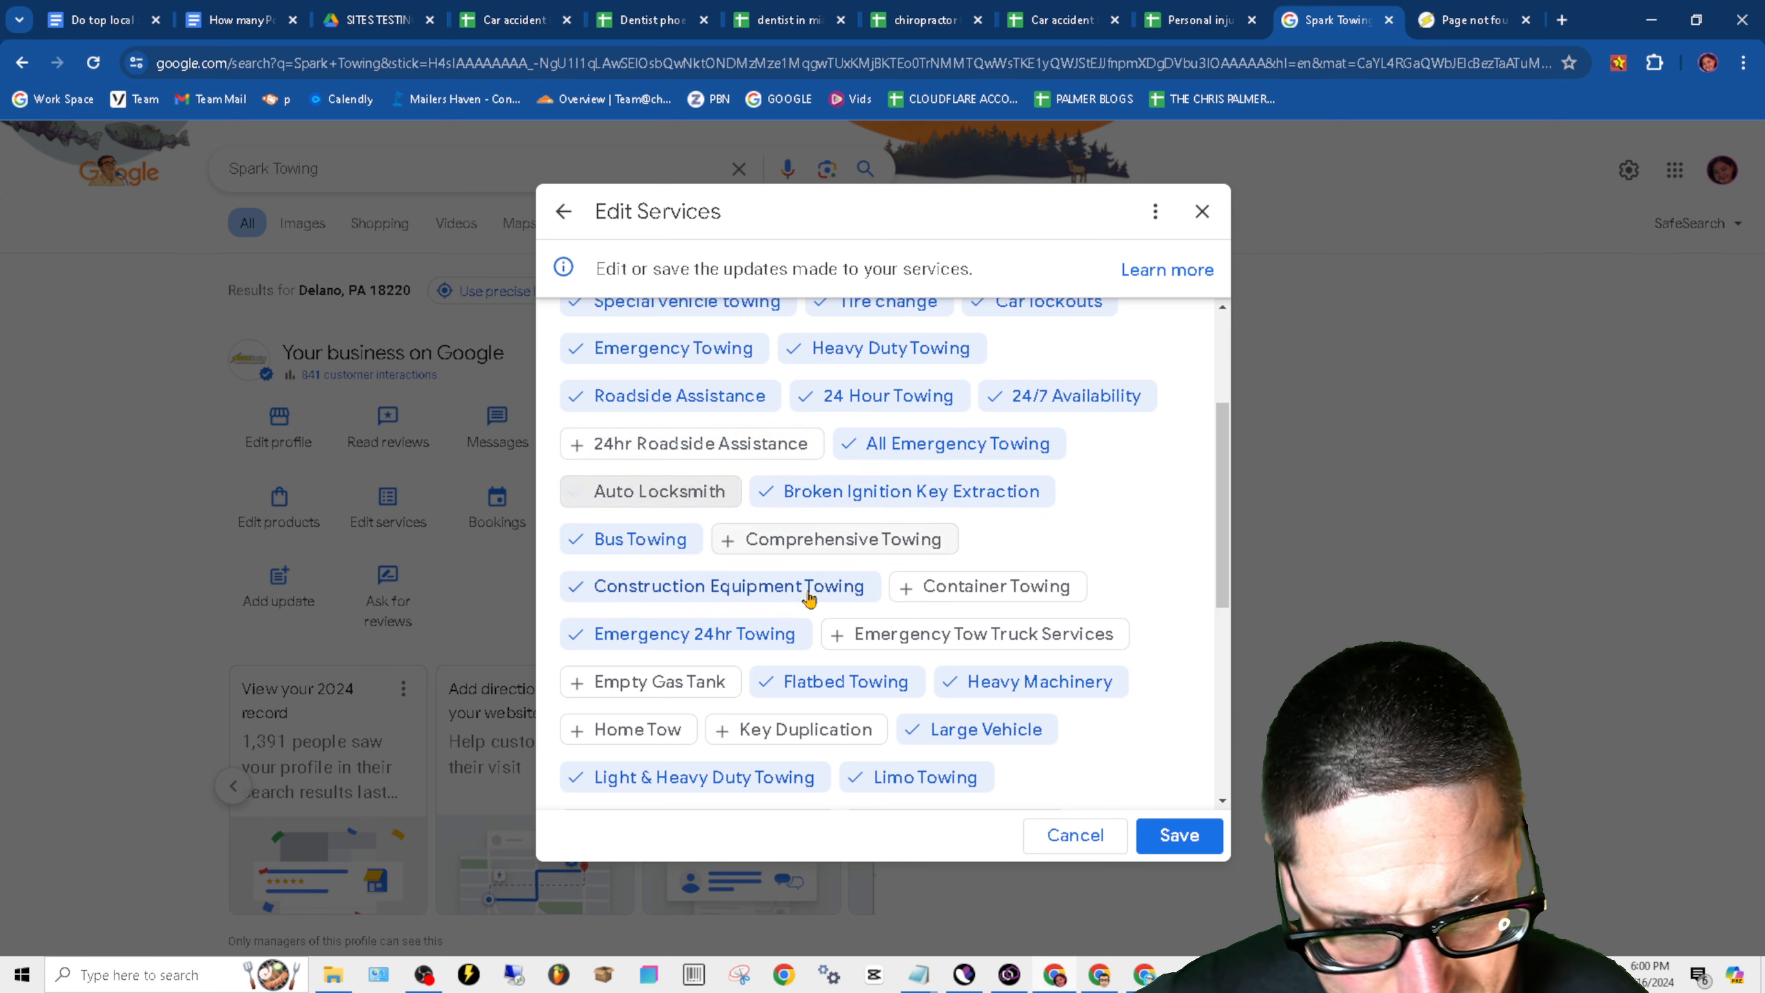
# - Deselect the 24/7 Availability, 24 Hour Towing and Emergency Towing entries from the towing services
pyautogui.click(1114, 395)
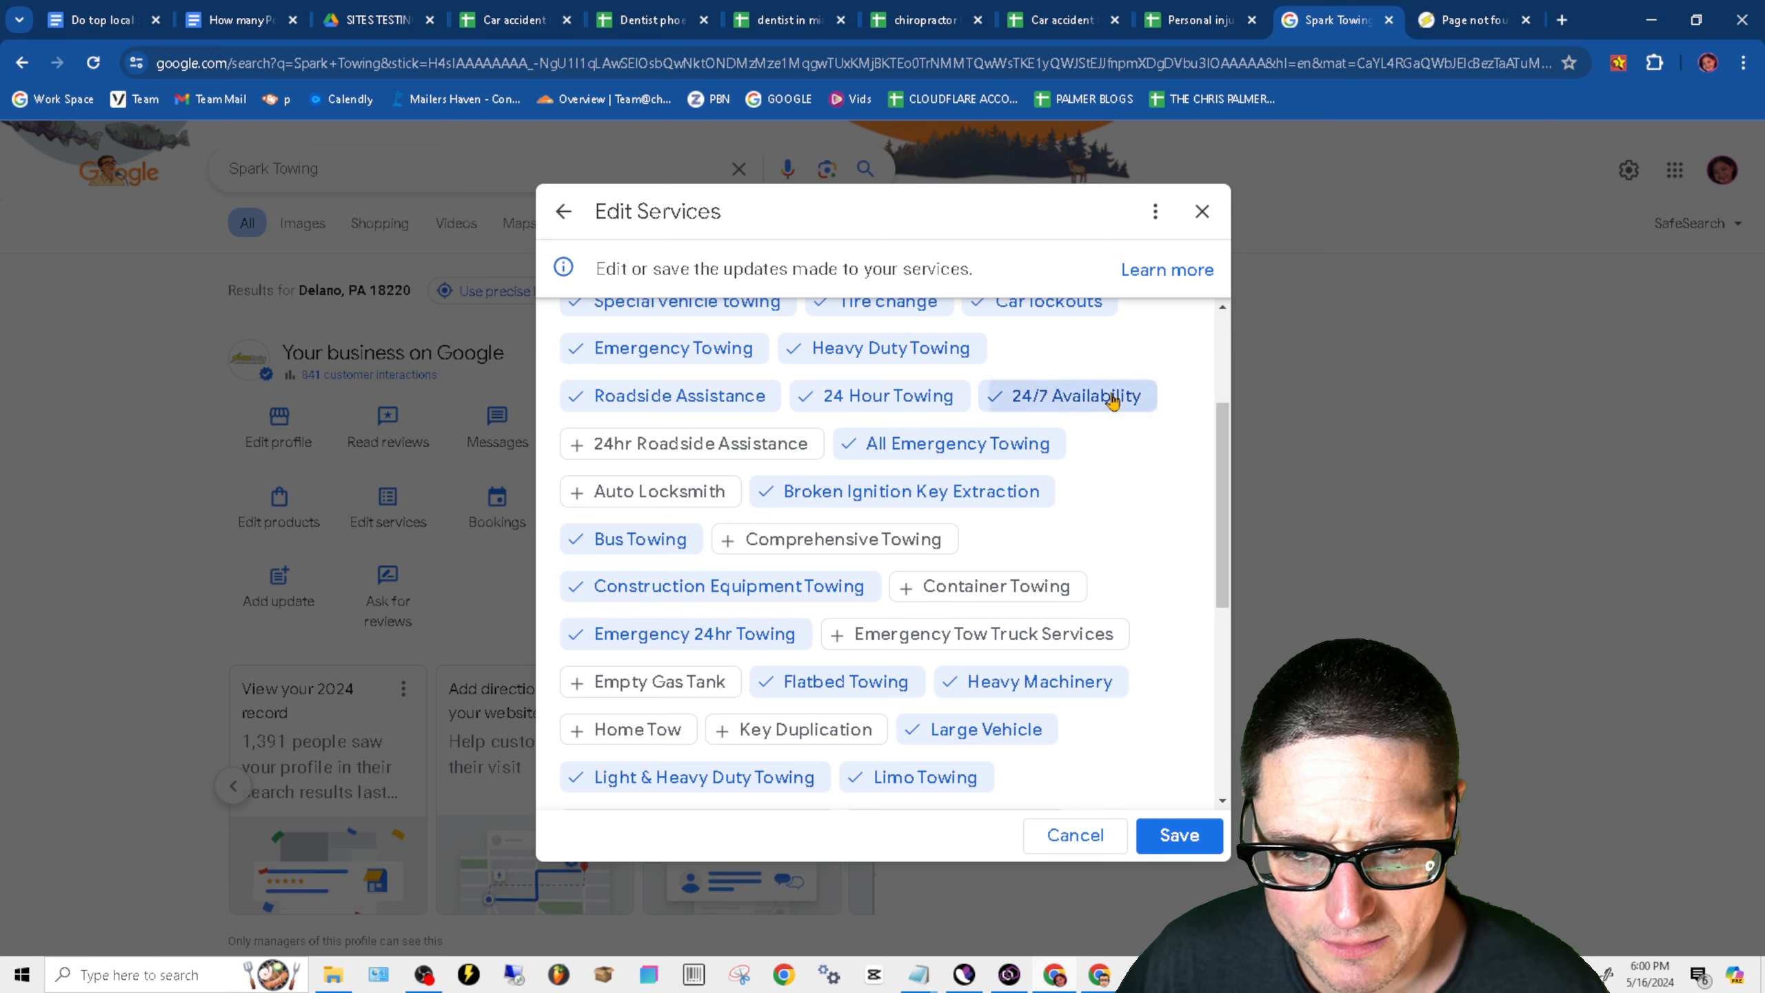
pyautogui.click(907, 410)
pyautogui.scroll(2, 1008, 465)
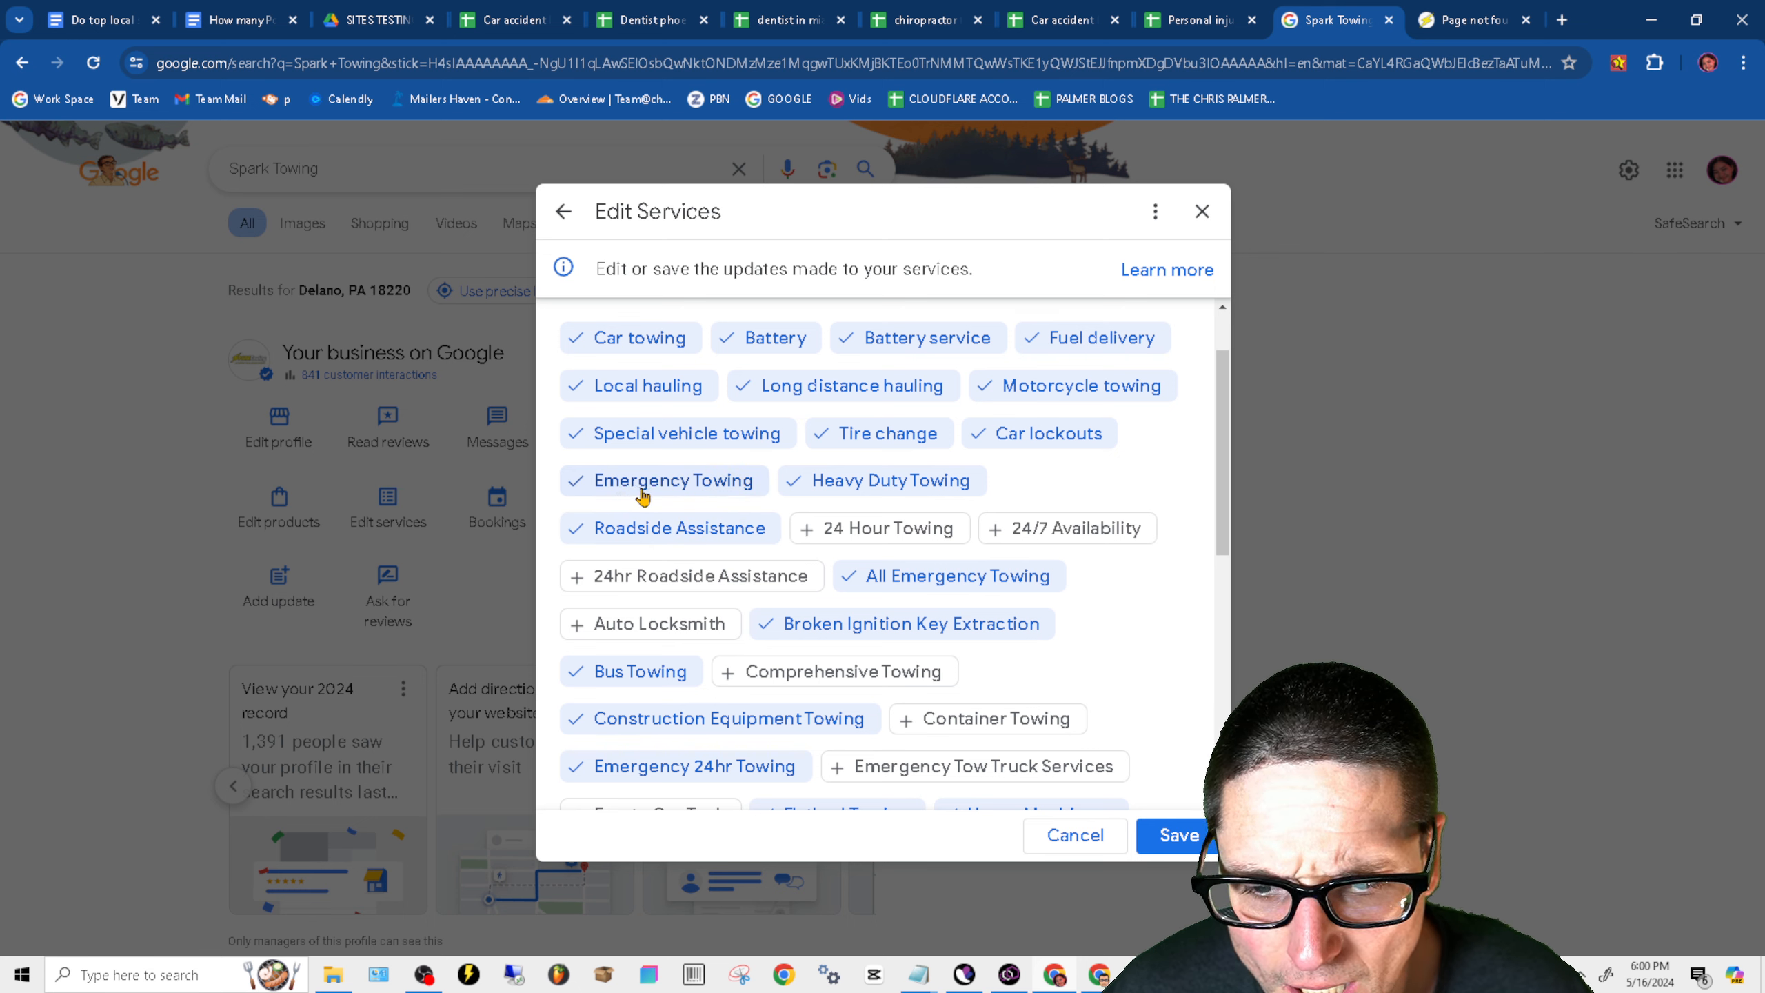
pyautogui.click(679, 487)
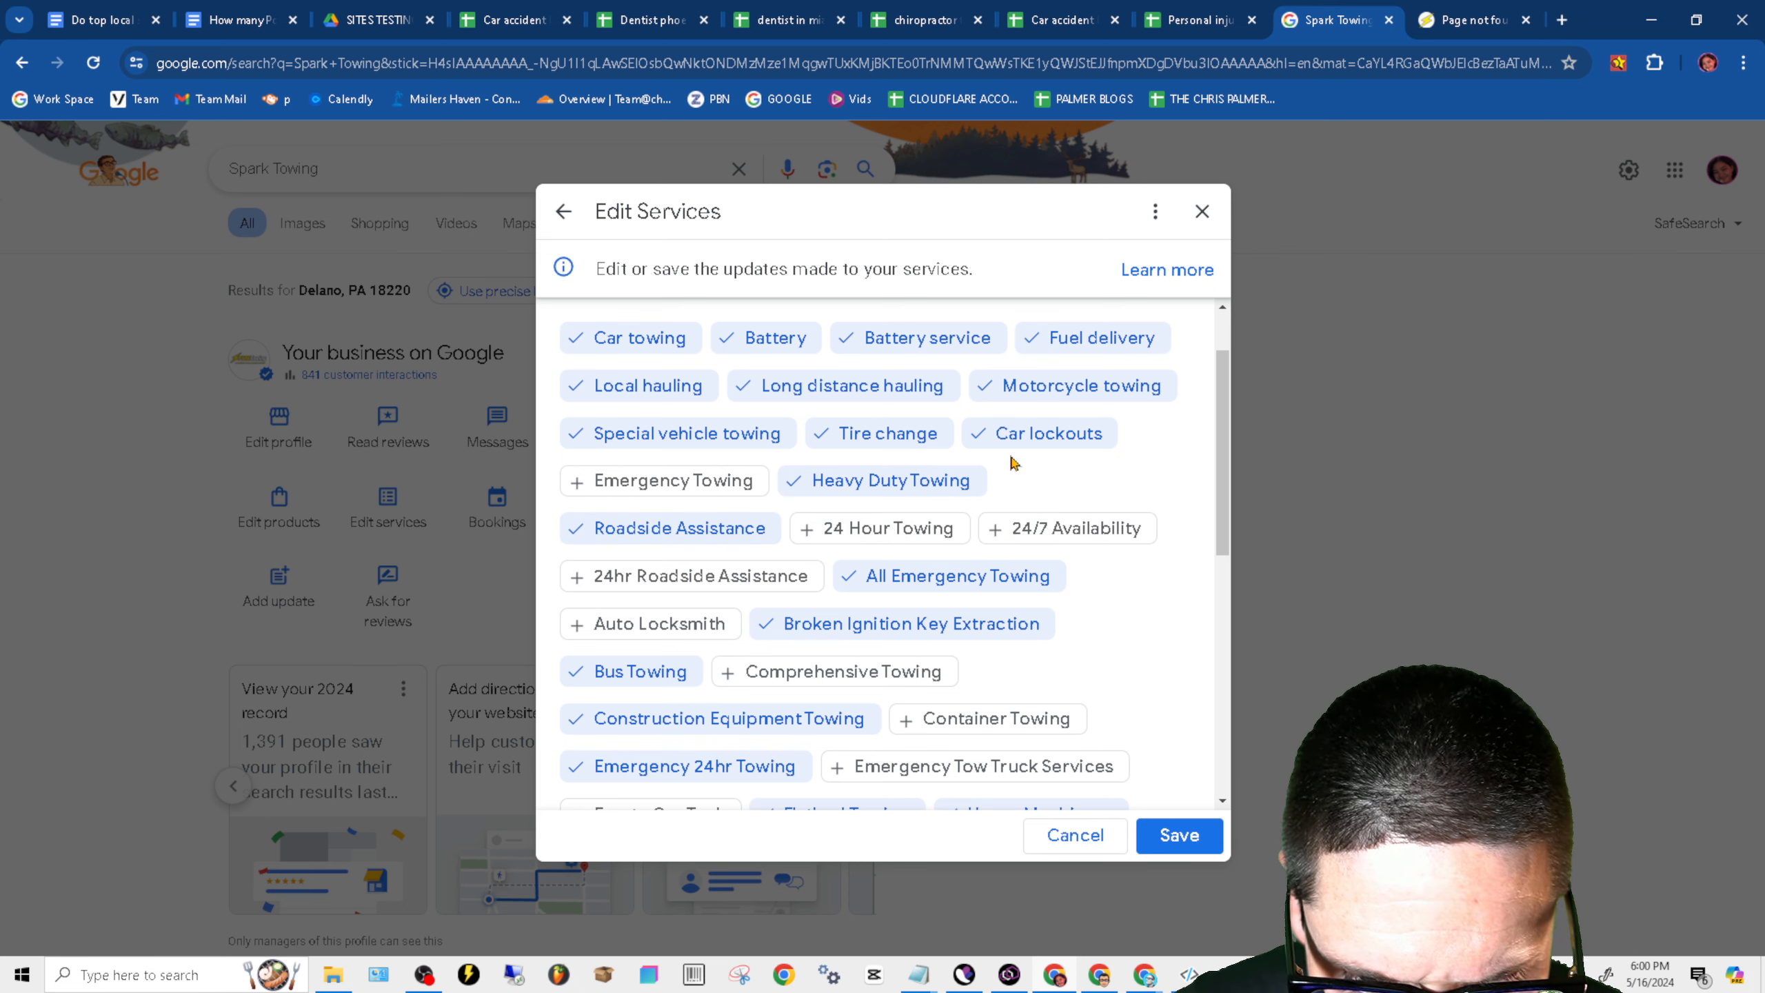
# - Deselect Car lockouts, Tire change and Special vehicle towing from the towing services
pyautogui.rightClick(862, 421)
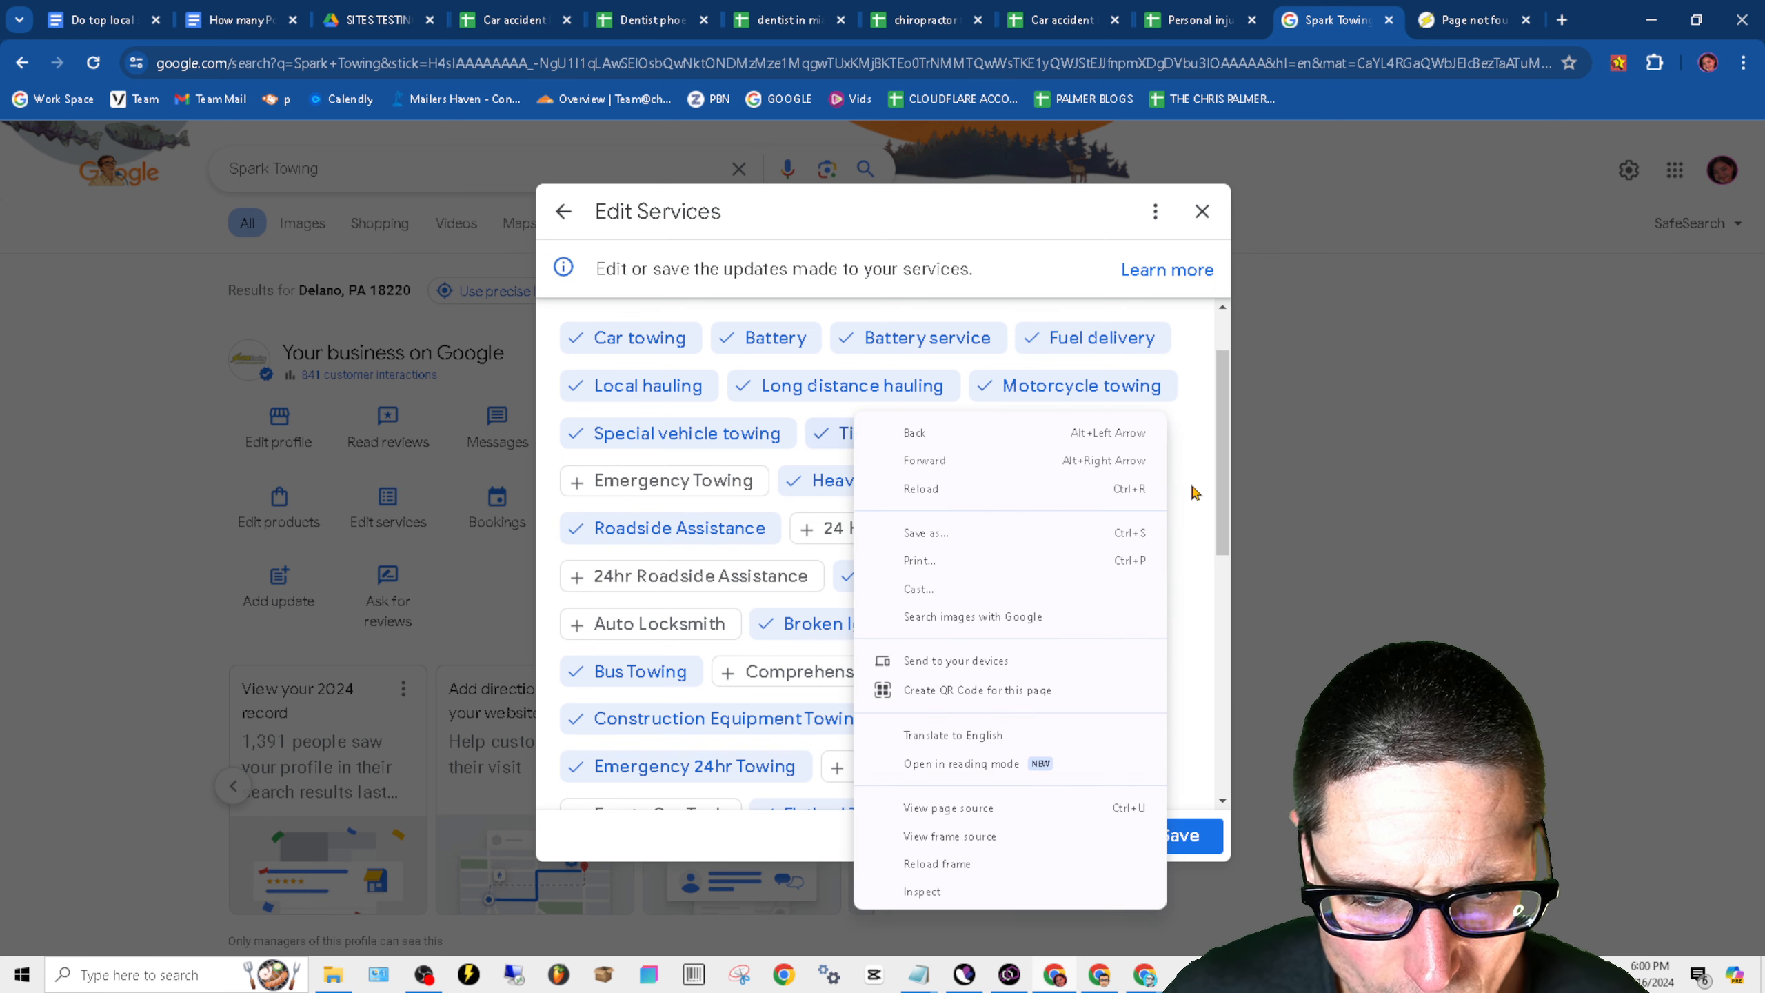
pyautogui.click(1194, 487)
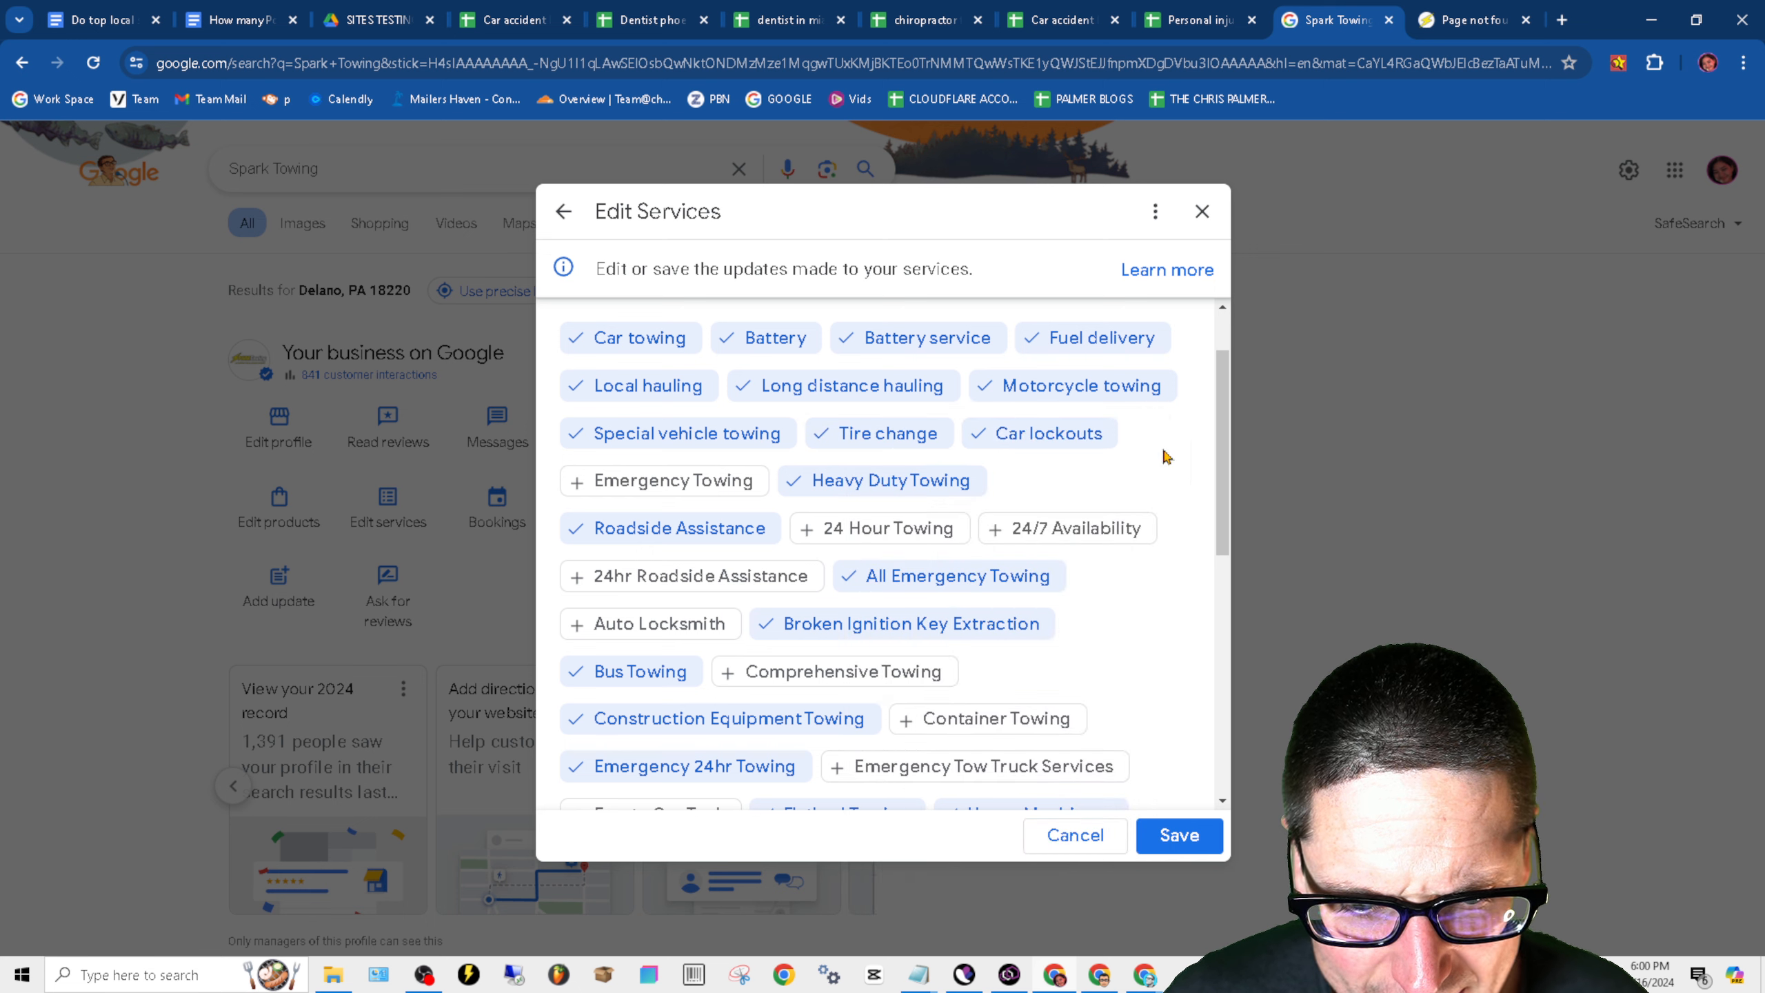
pyautogui.click(1064, 443)
pyautogui.click(903, 446)
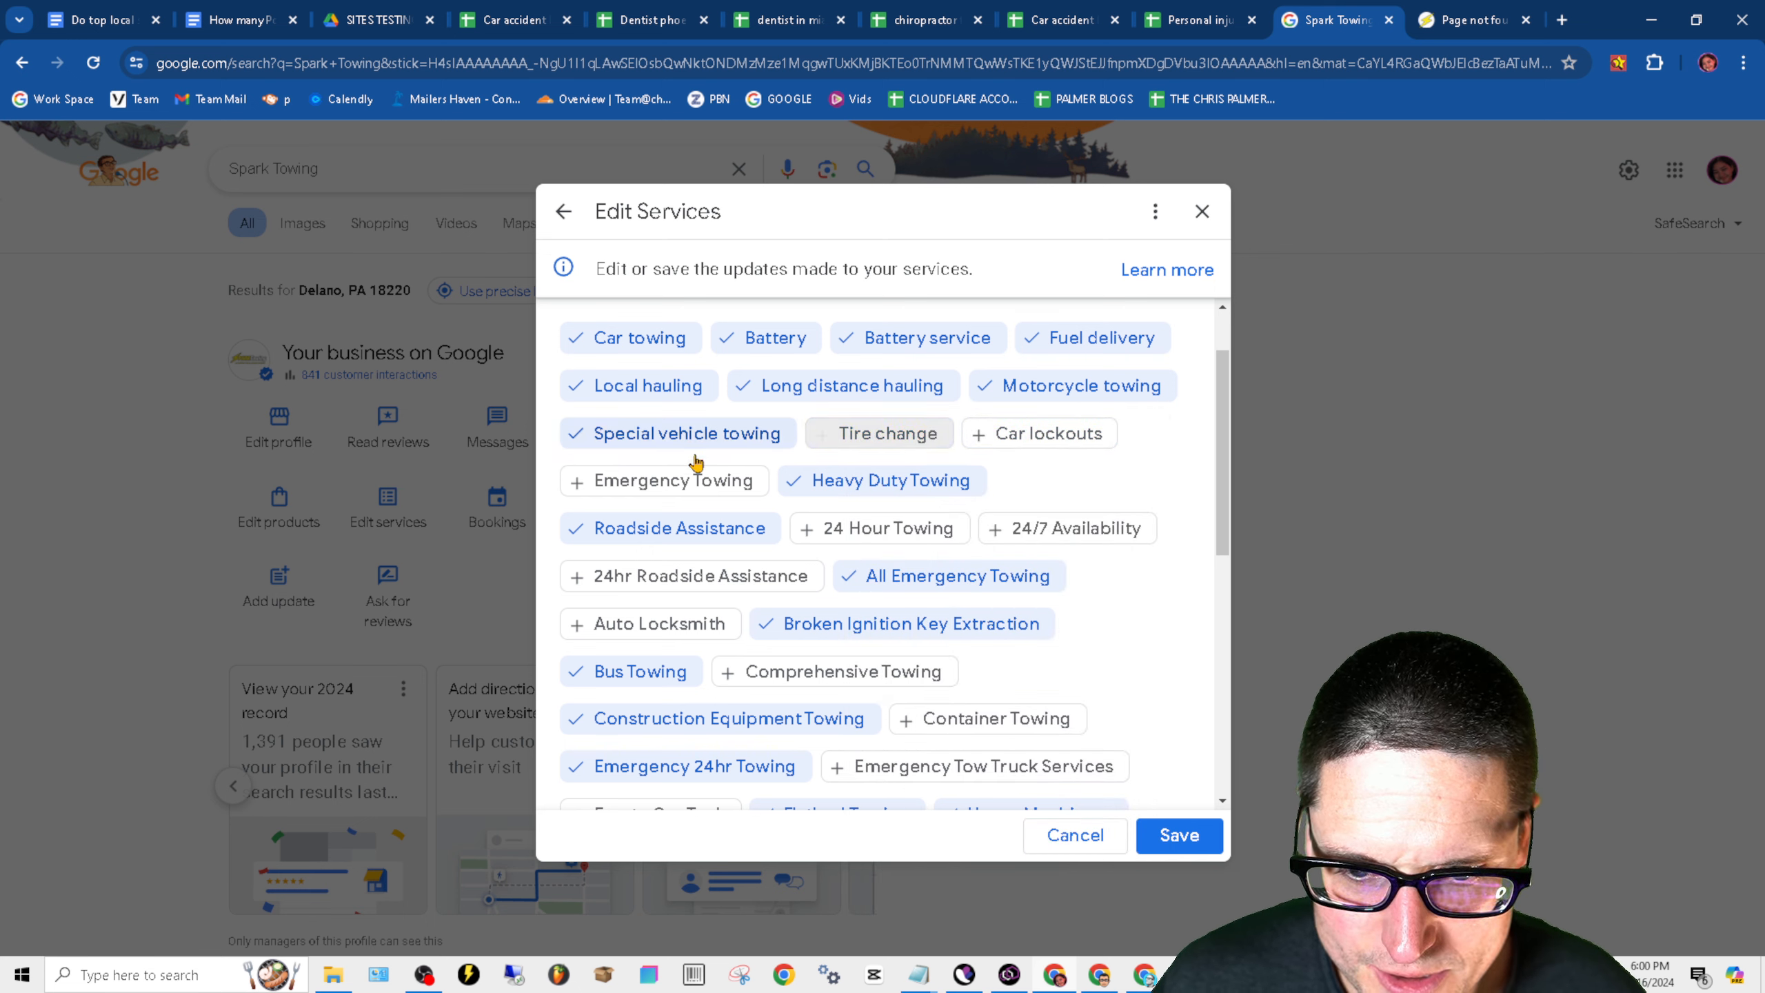
pyautogui.click(674, 448)
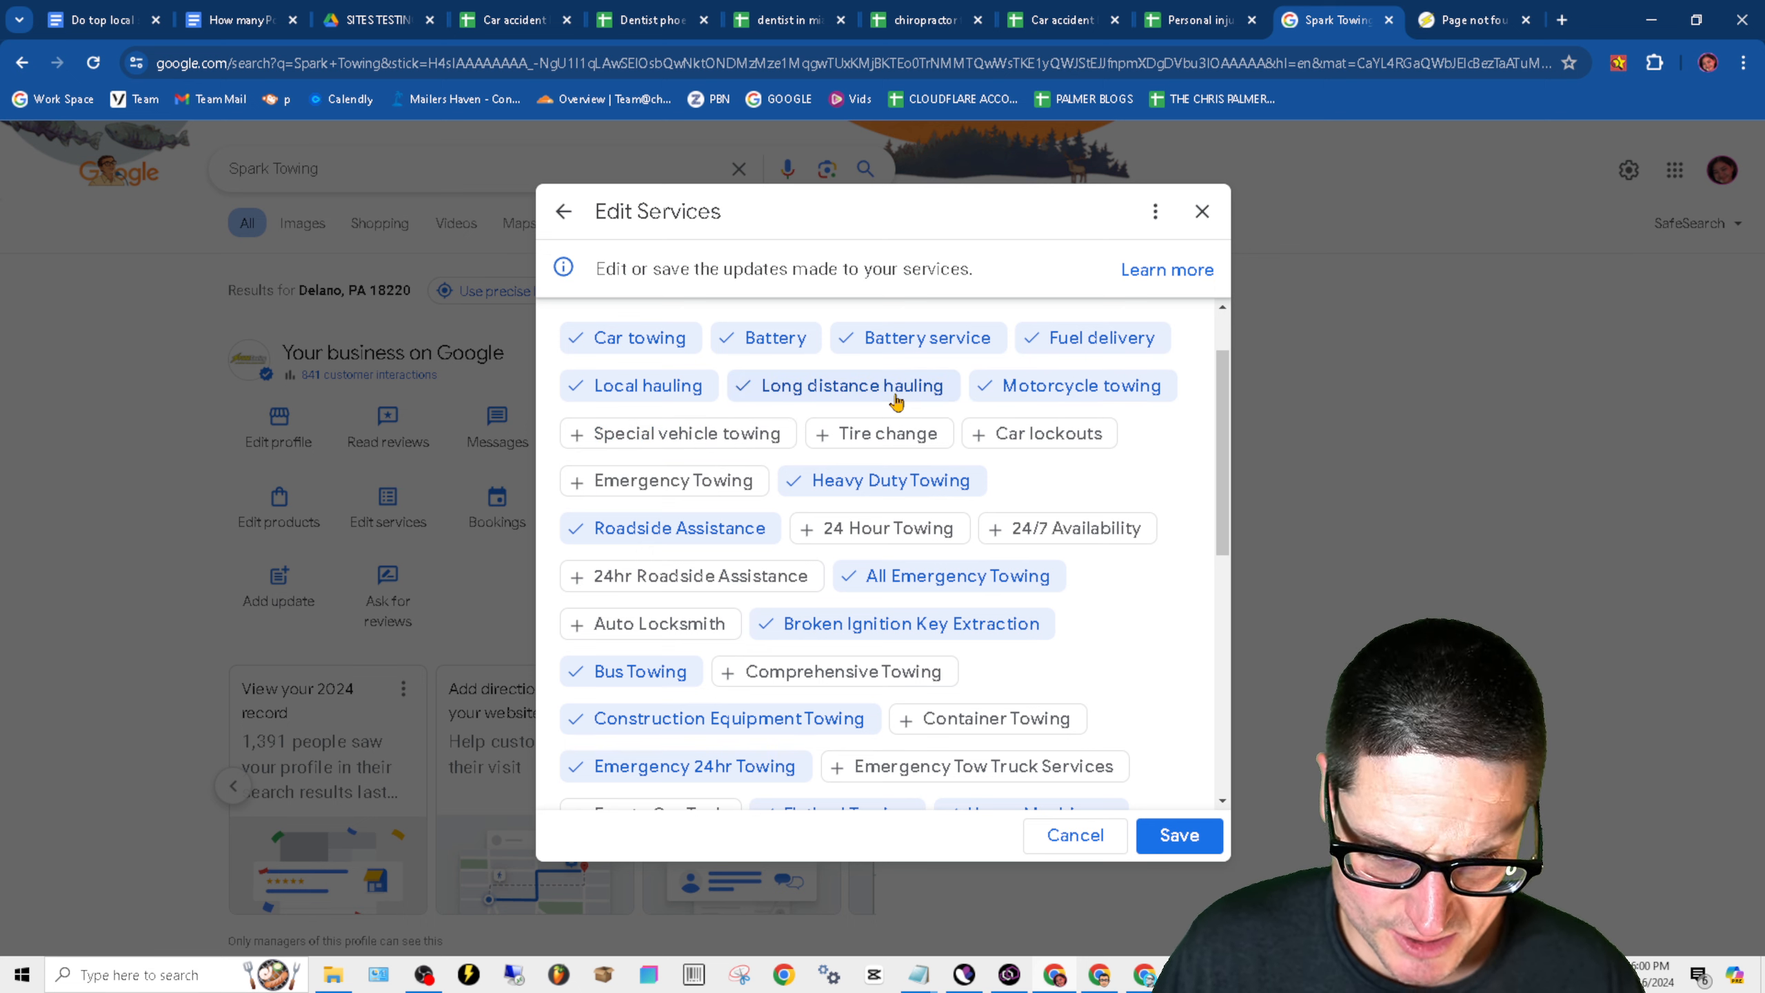
# - Deselect Long distance hauling, Local hauling, Fuel delivery, Battery service and Battery, and save the updated service list
pyautogui.click(857, 401)
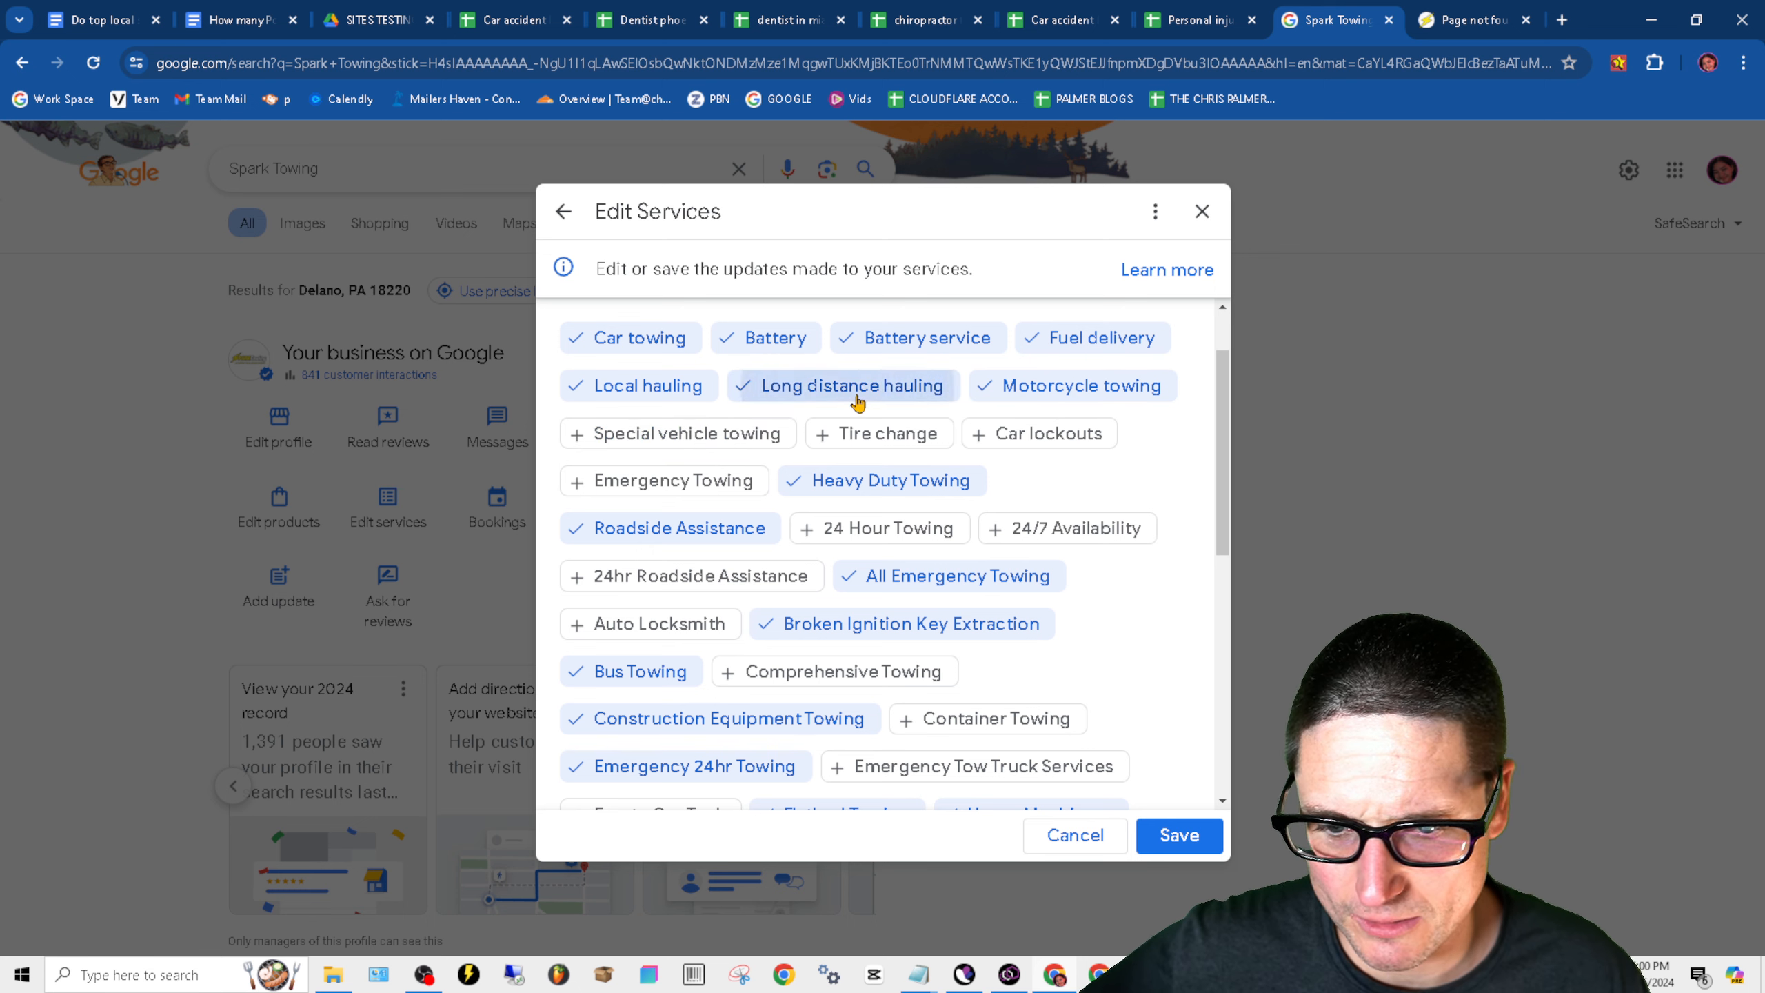
pyautogui.click(643, 389)
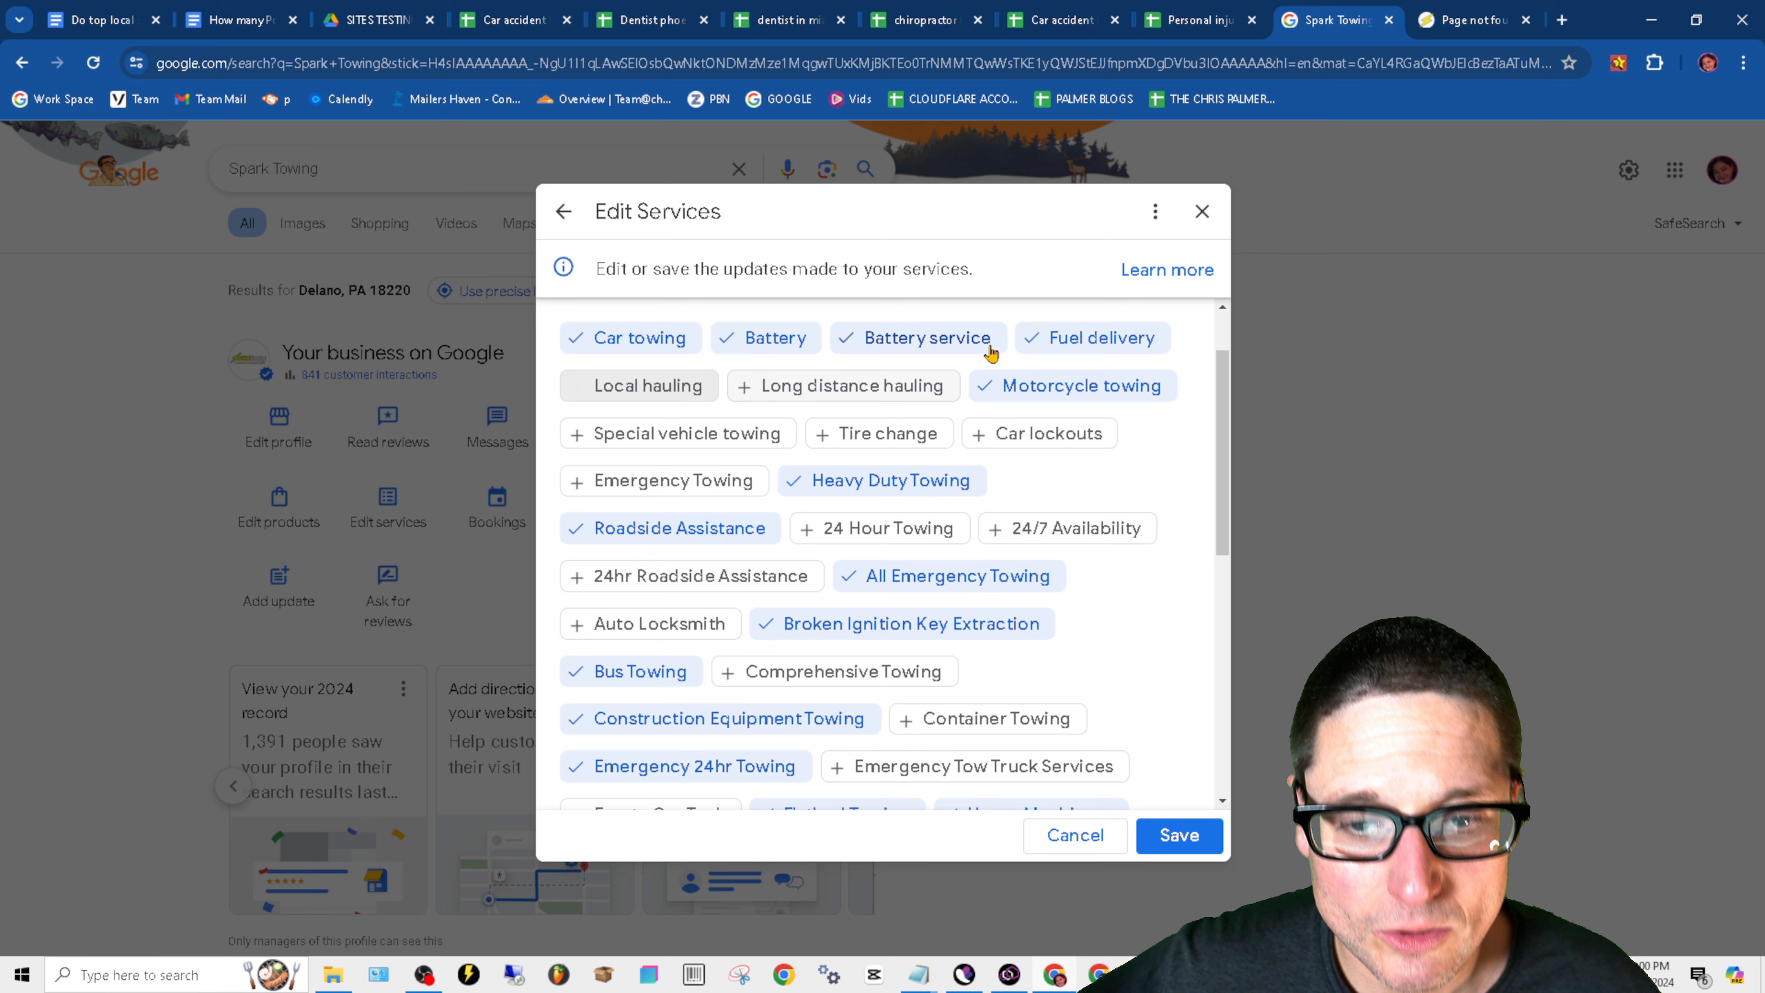
pyautogui.click(1124, 347)
pyautogui.click(844, 344)
pyautogui.click(755, 341)
pyautogui.scroll(2, 1009, 593)
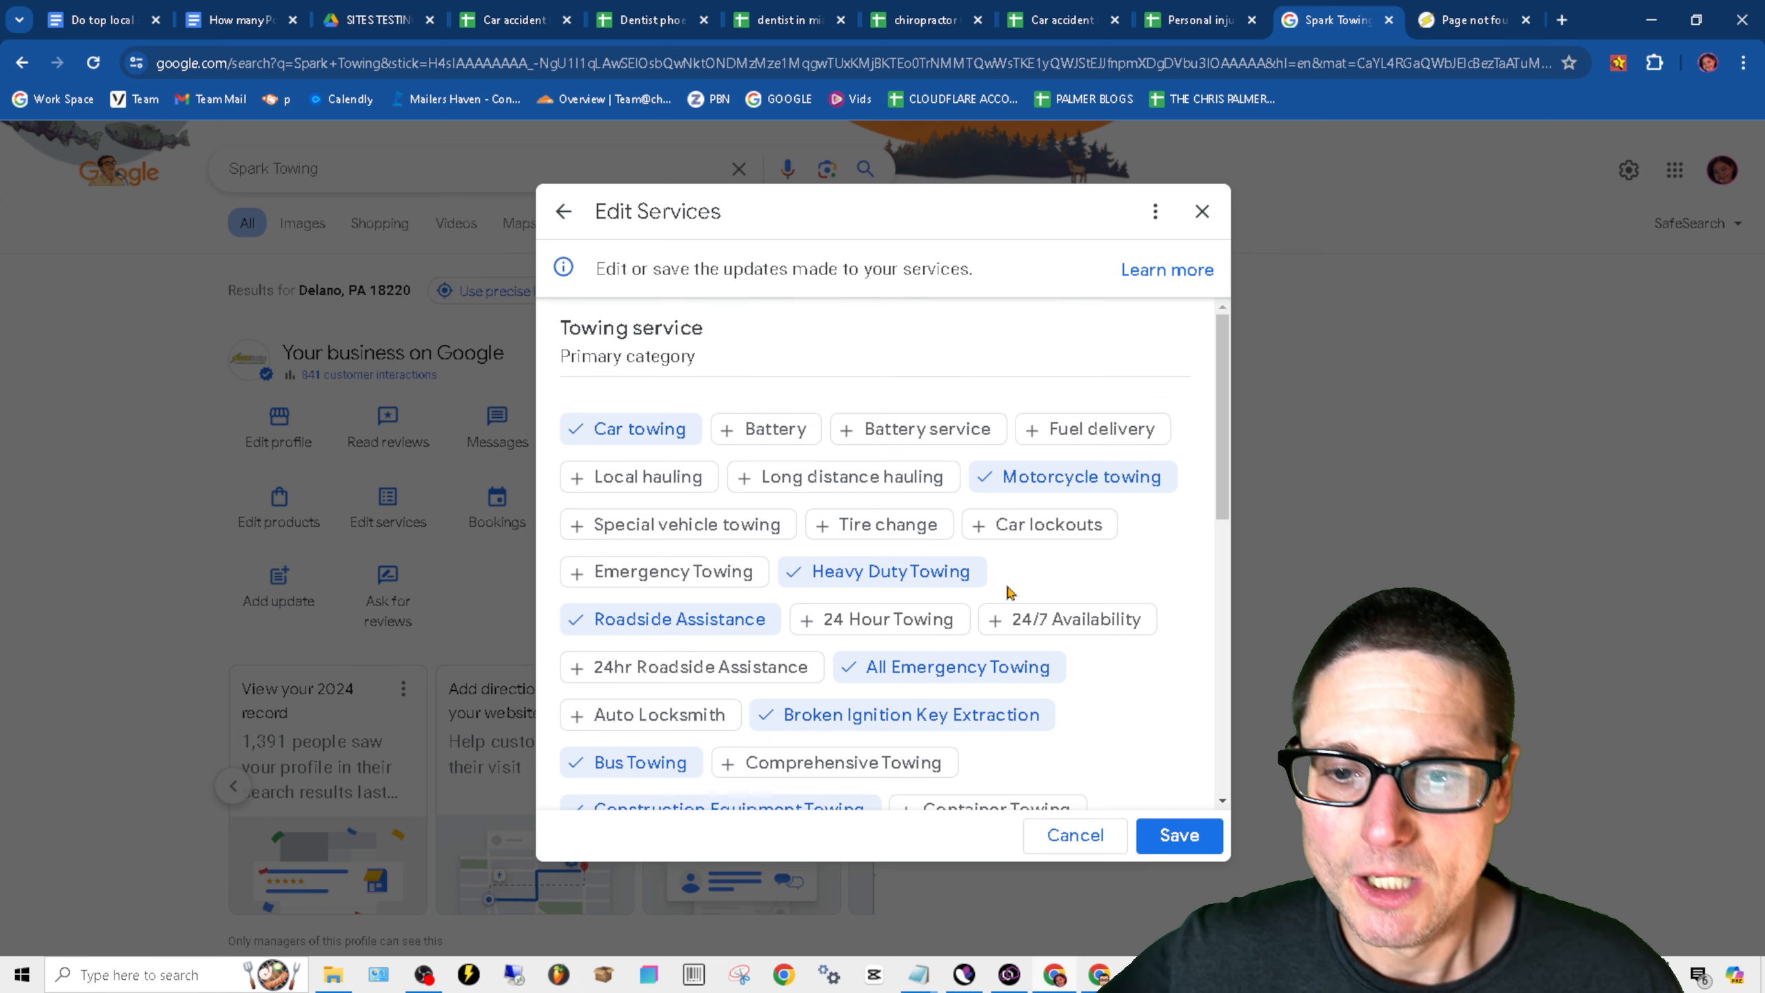
pyautogui.click(1181, 835)
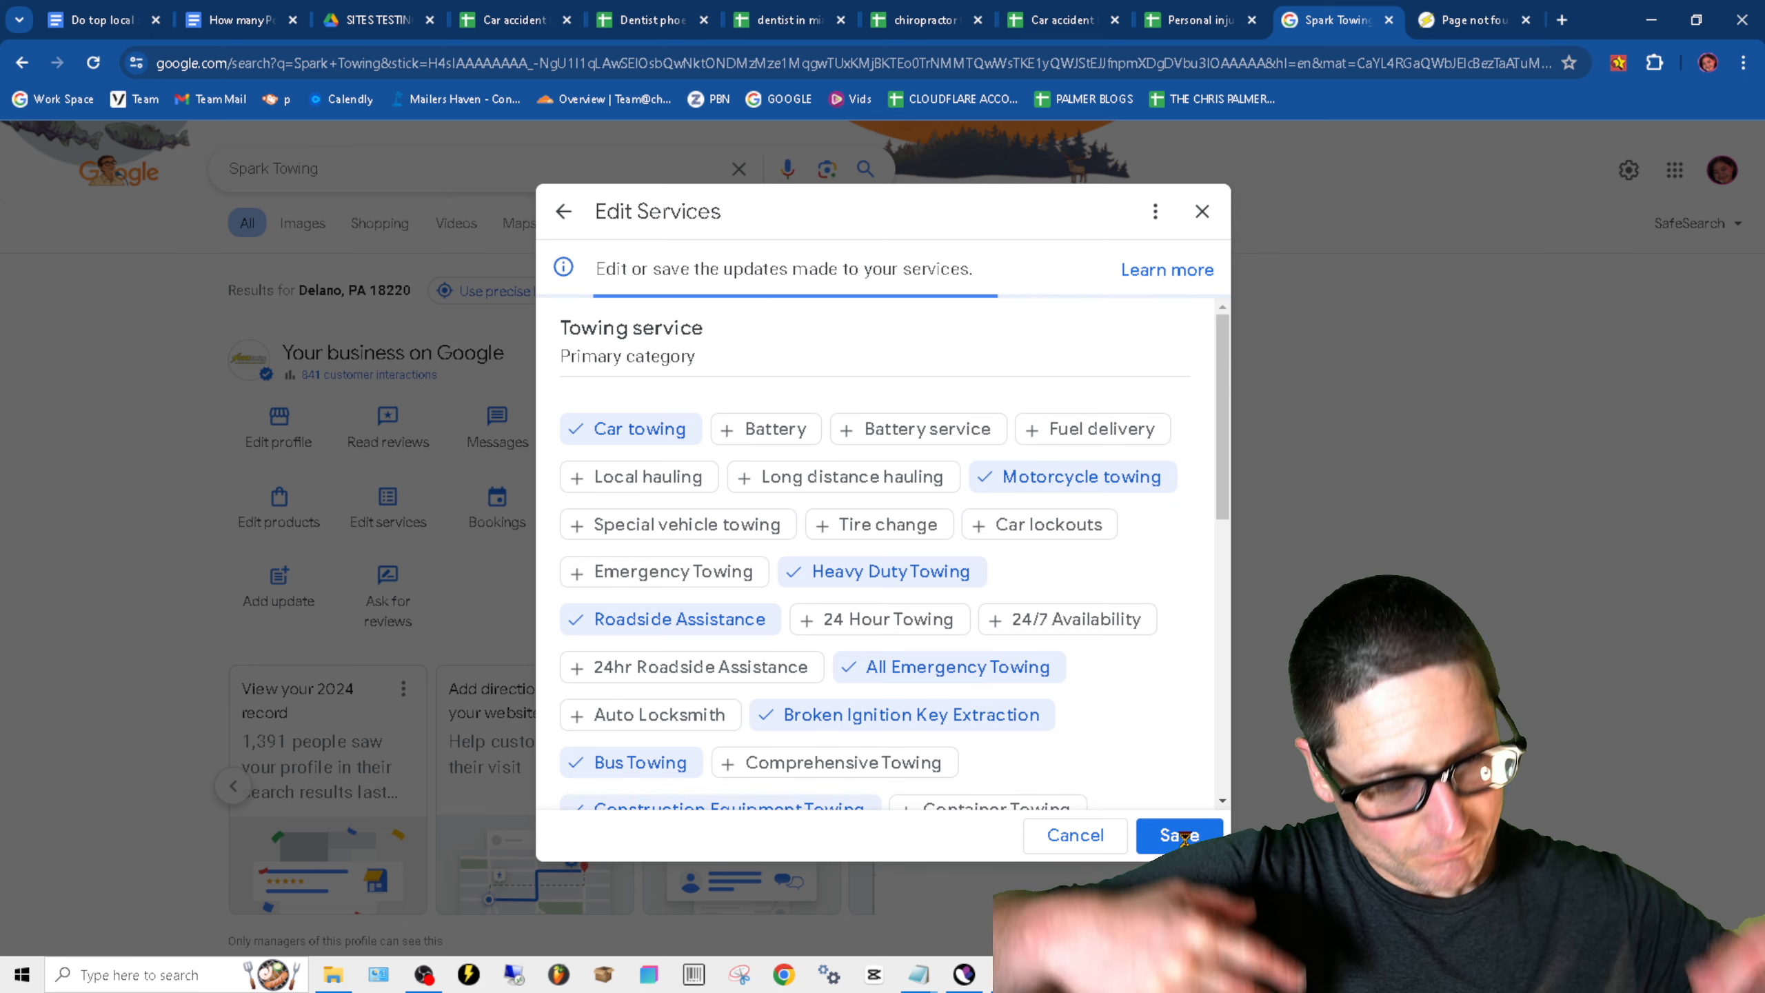